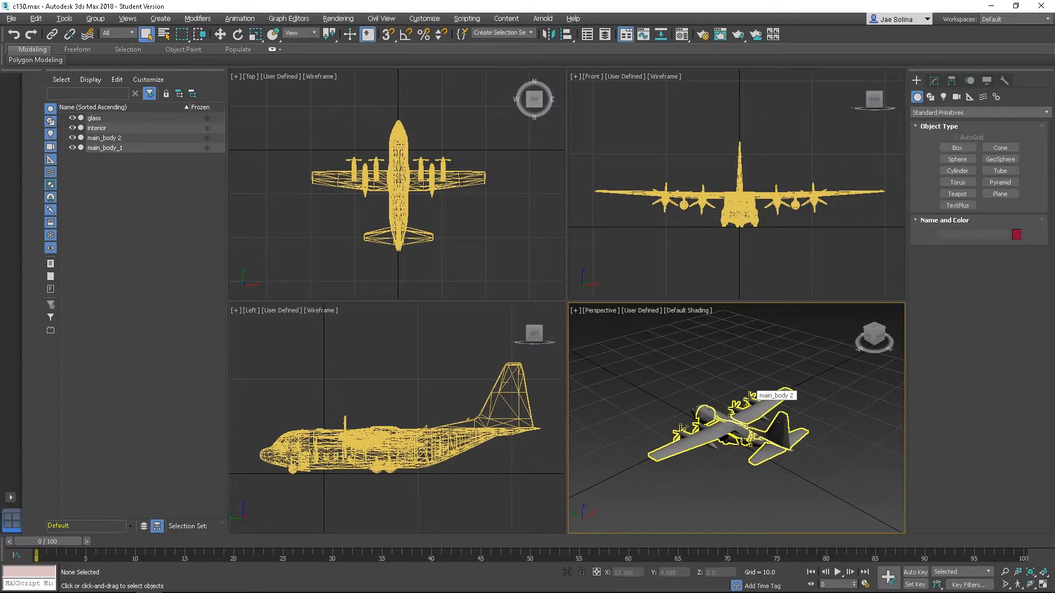
Create a ground plane about 83 long by 96 wide beneath the aircraft in the Top view, leaving it deselected.
left_click(1000, 194)
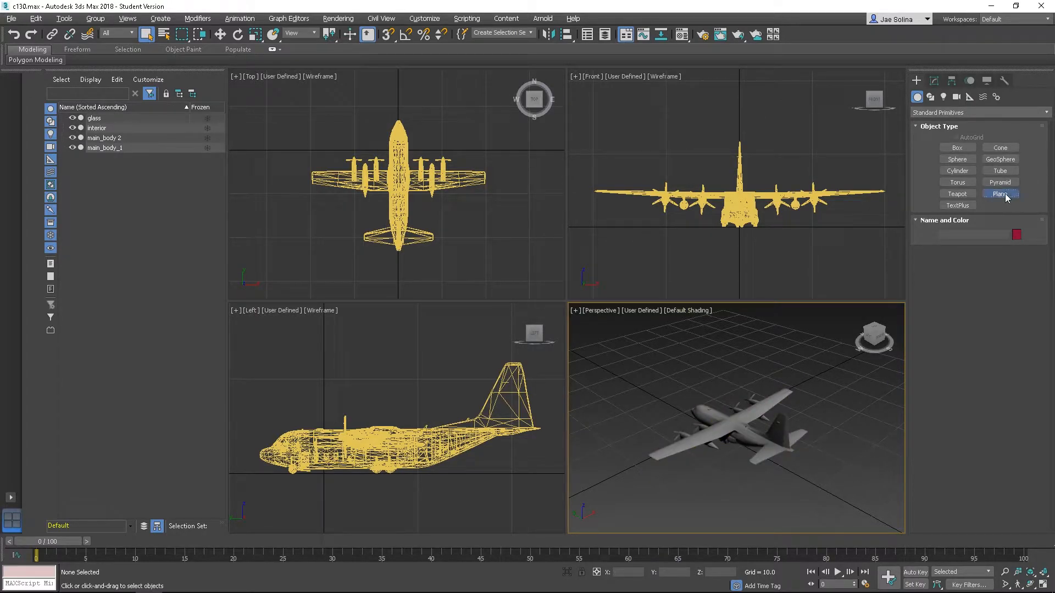
scroll(379, 151, "down", 3)
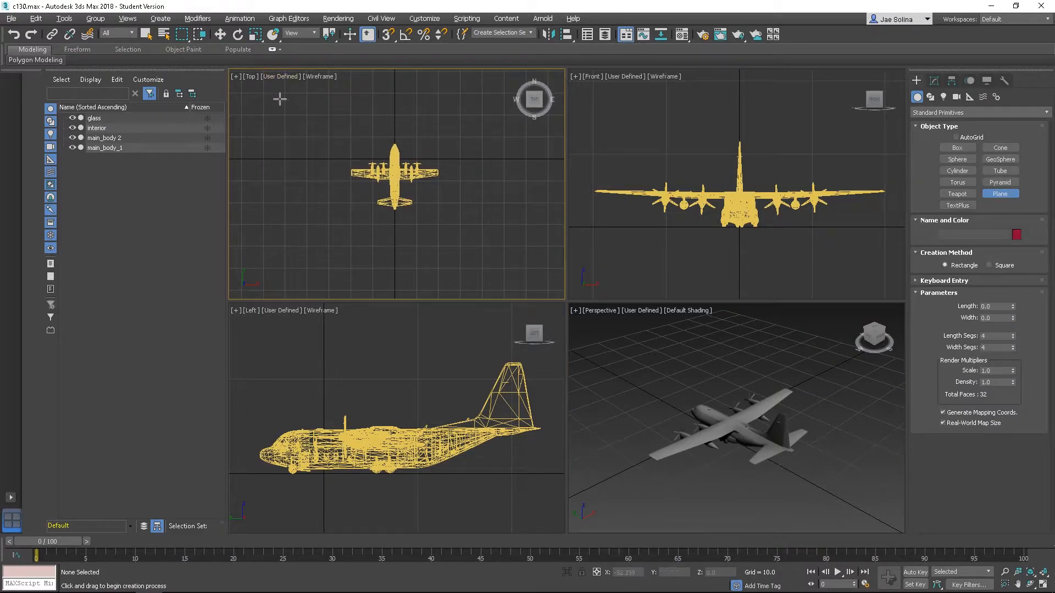
left_click(280, 77)
left_click(444, 156)
left_click_drag(290, 95, 508, 272)
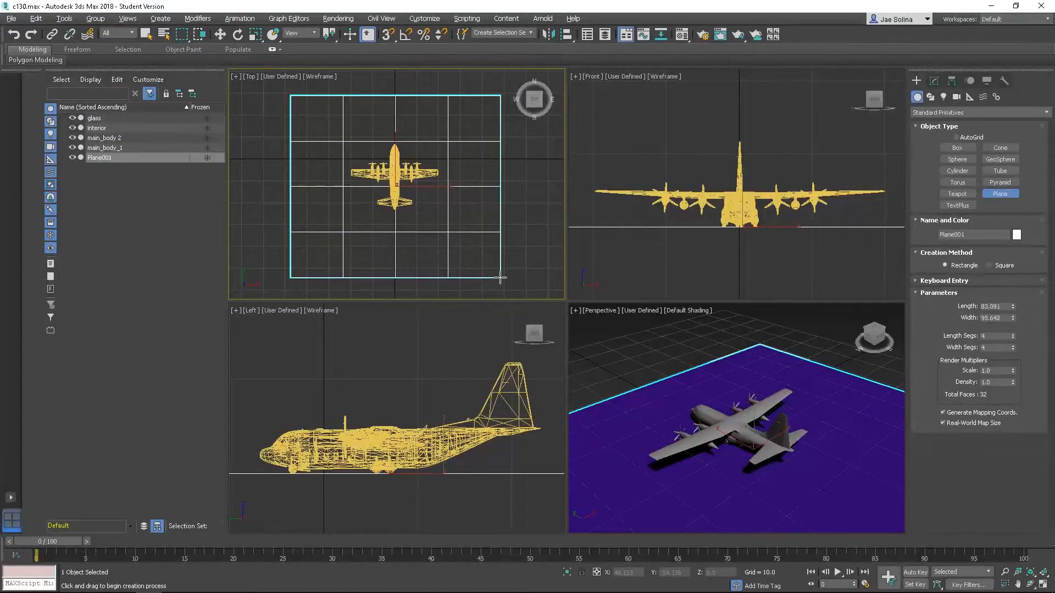
scroll(471, 229, "down", 2)
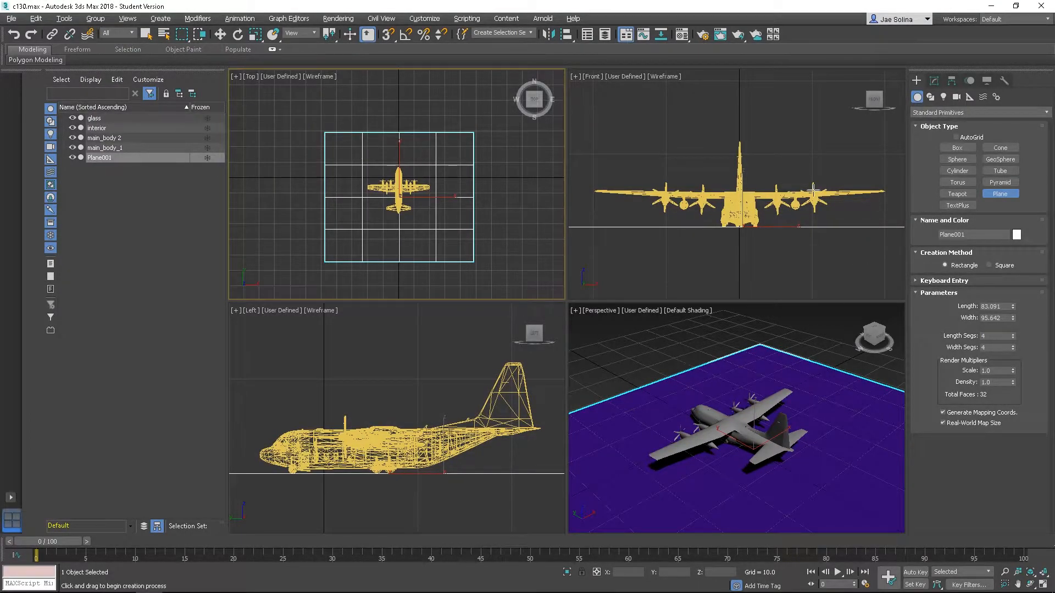
left_click(146, 34)
left_click(720, 360)
Set the render output size to 1920 wide by 800 high.
key("F10")
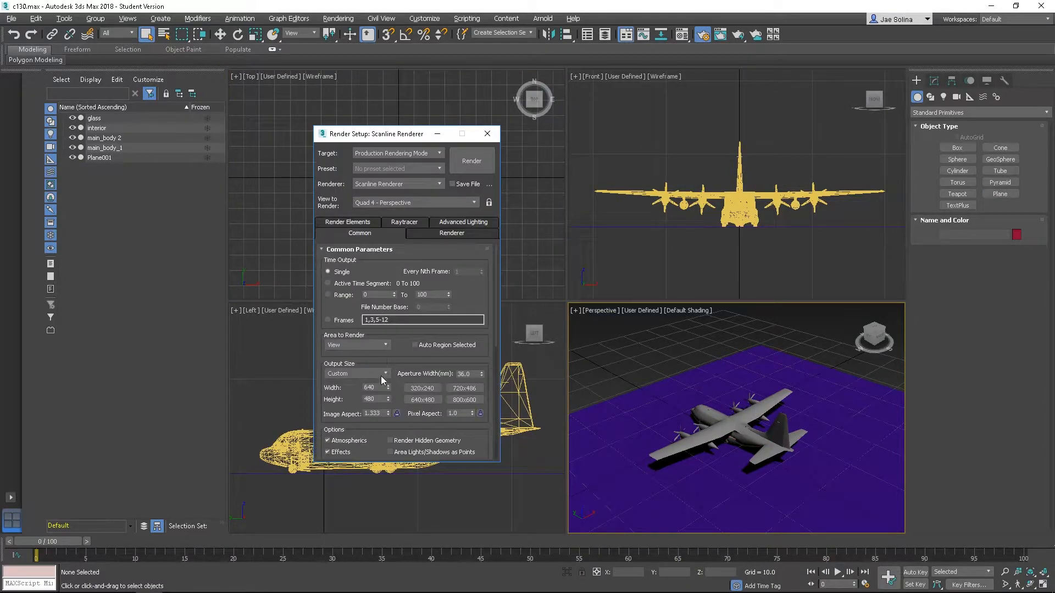
double_click(375, 387)
type("1920")
key("Tab")
type("800")
key("Tab")
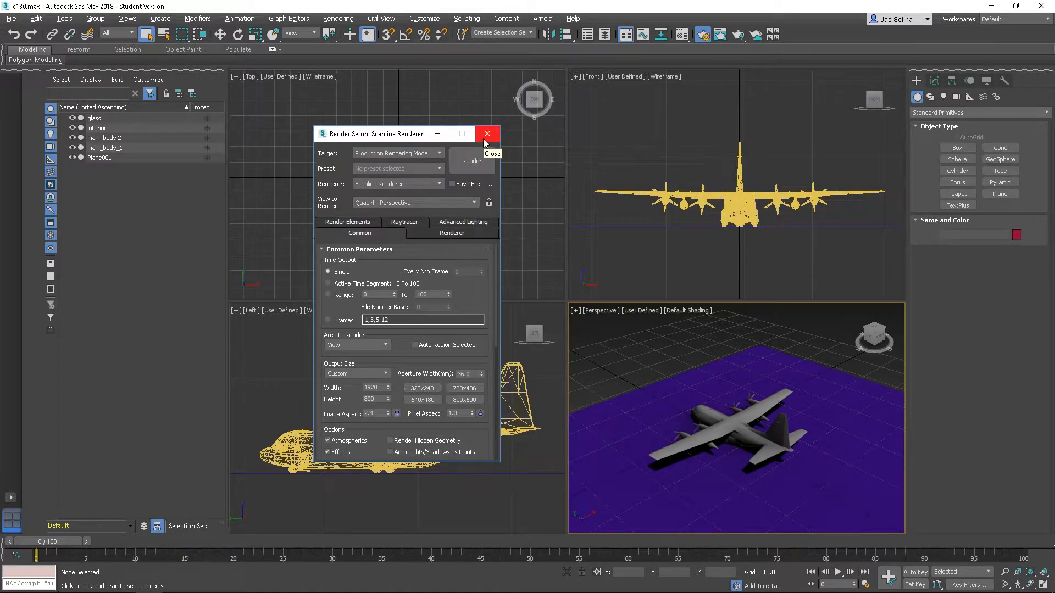
Switch the production renderer to Arnold and close the render settings.
left_click(420, 184)
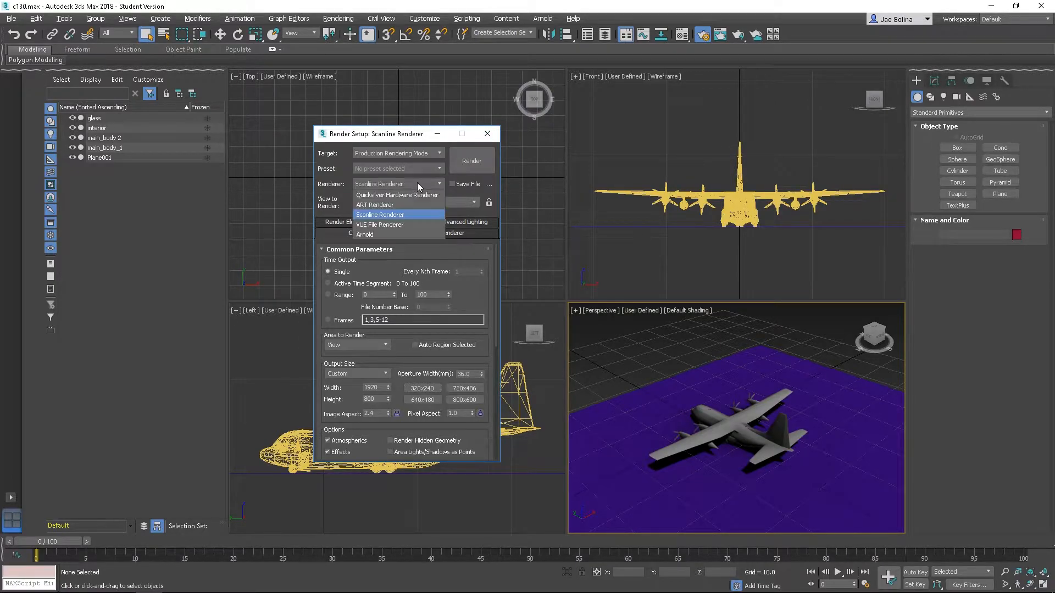
left_click(394, 235)
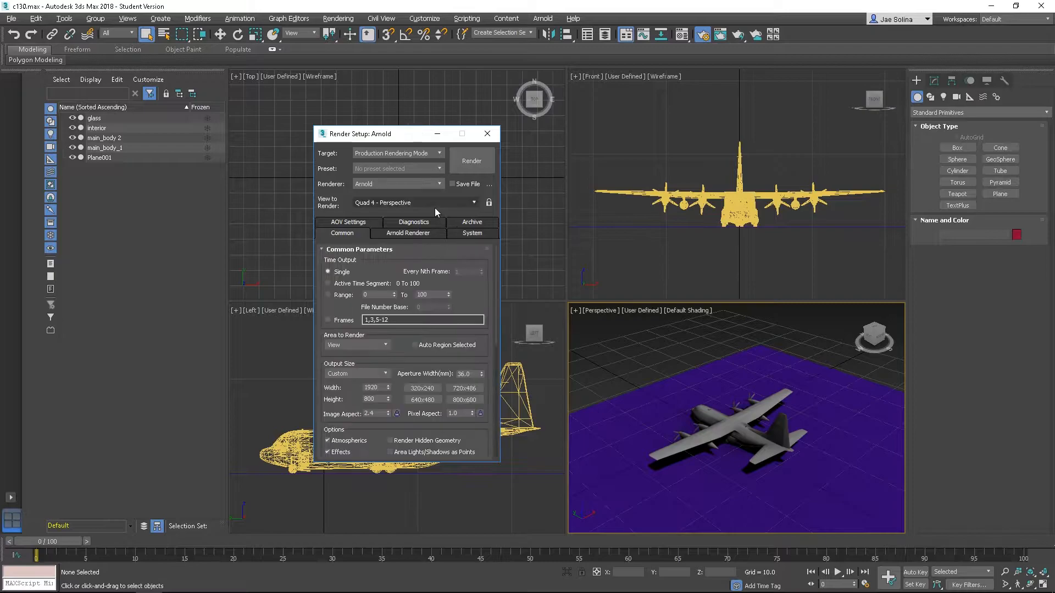
left_click(487, 134)
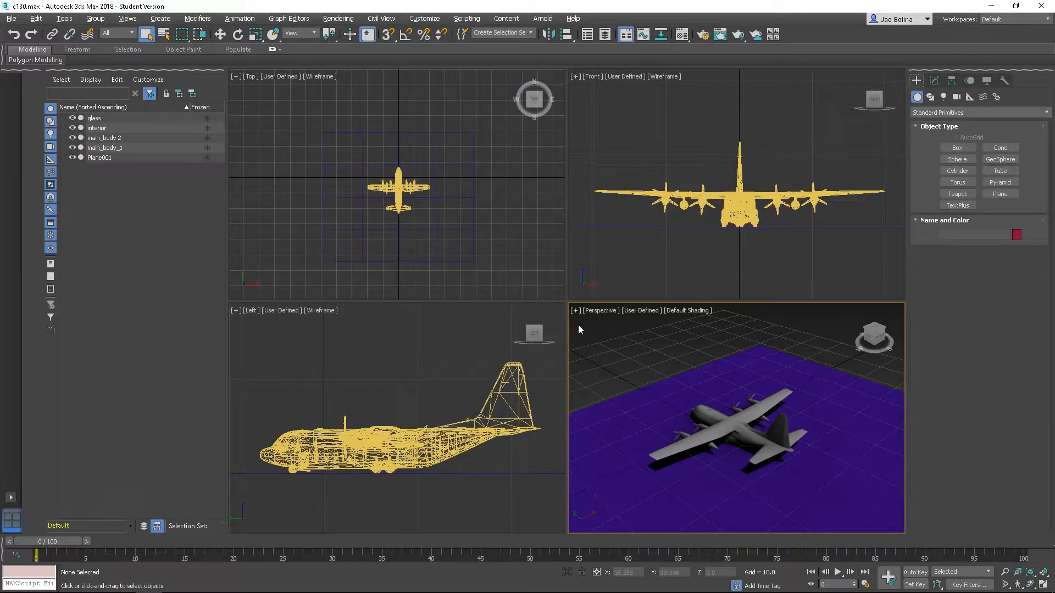
Assign the bgc13 image as a Bitmap environment map for the scene background.
left_click(352, 21)
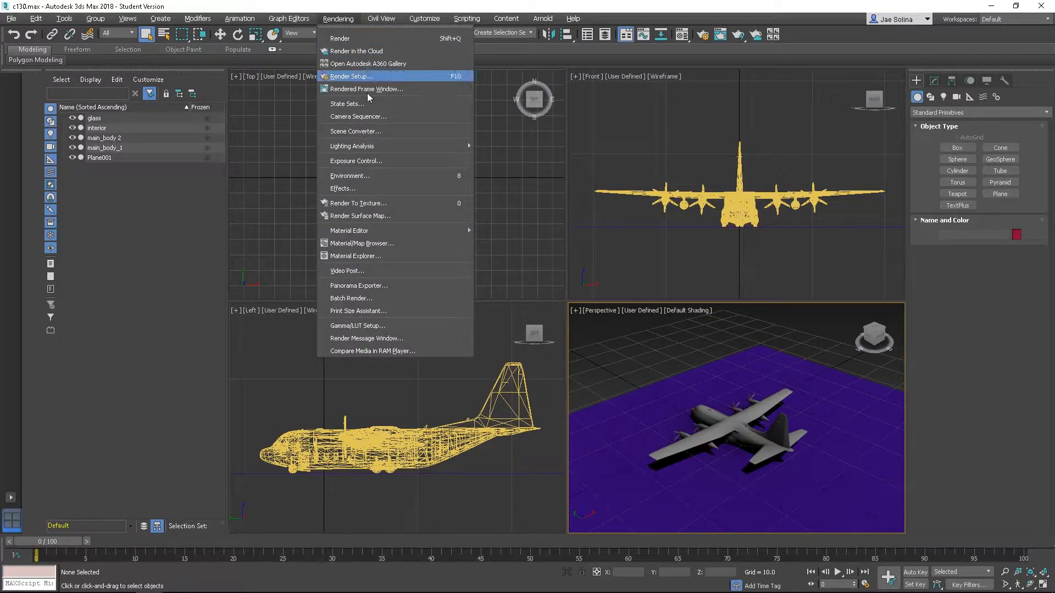
left_click(357, 176)
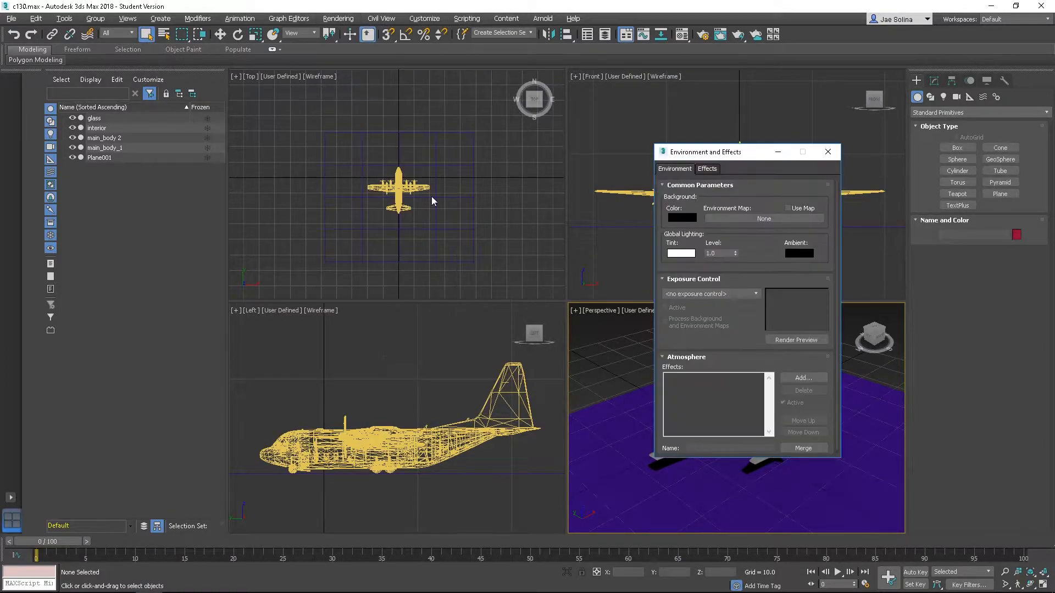
left_click(773, 219)
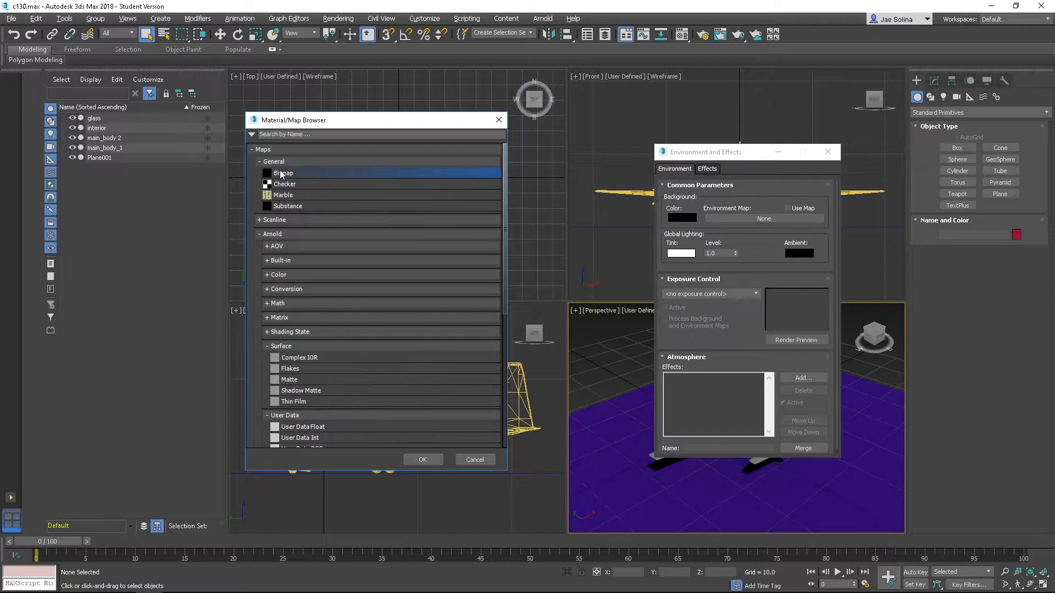
double_click(279, 174)
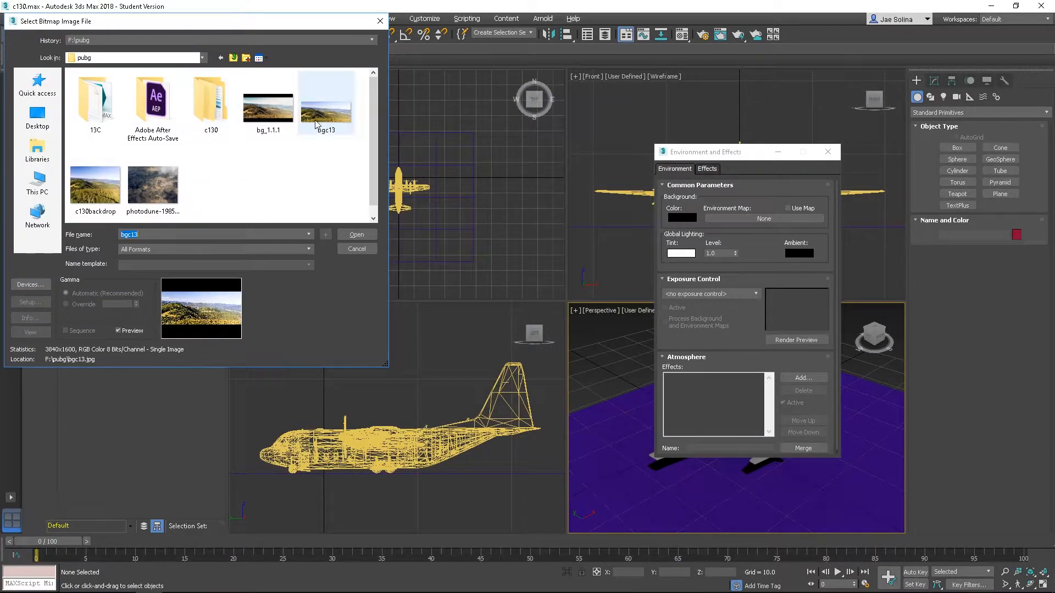
double_click(315, 121)
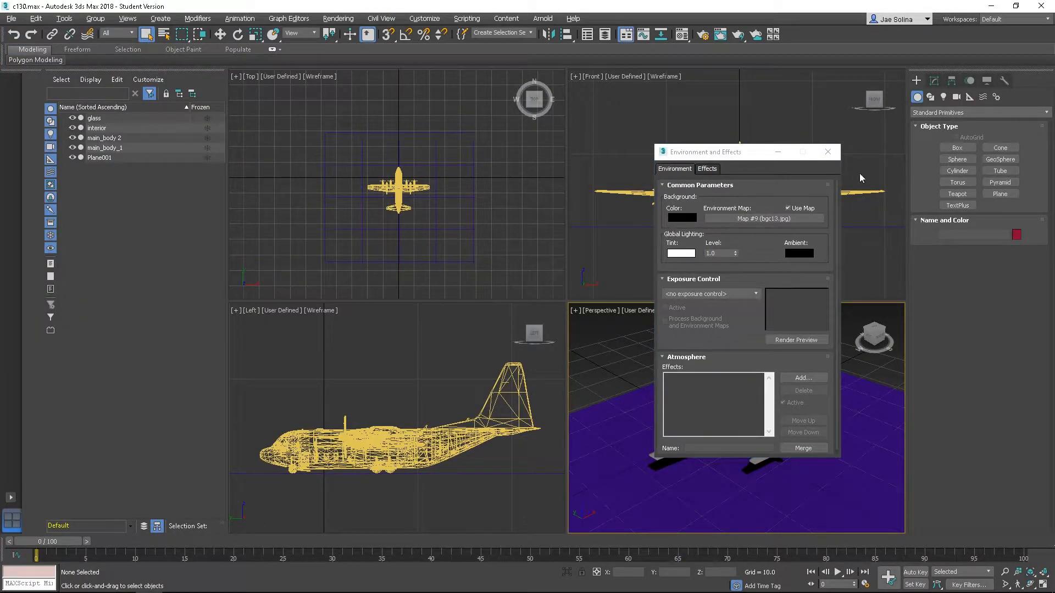
left_click(828, 157)
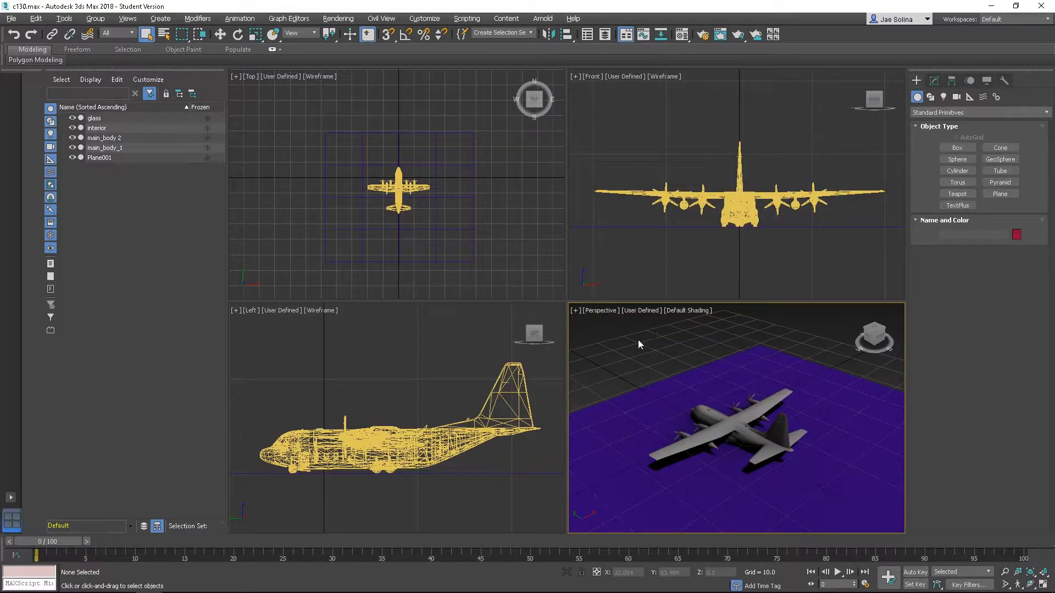
Set the Perspective viewport to Standard quality and show the environment background in it.
left_click(646, 309)
left_click(674, 333)
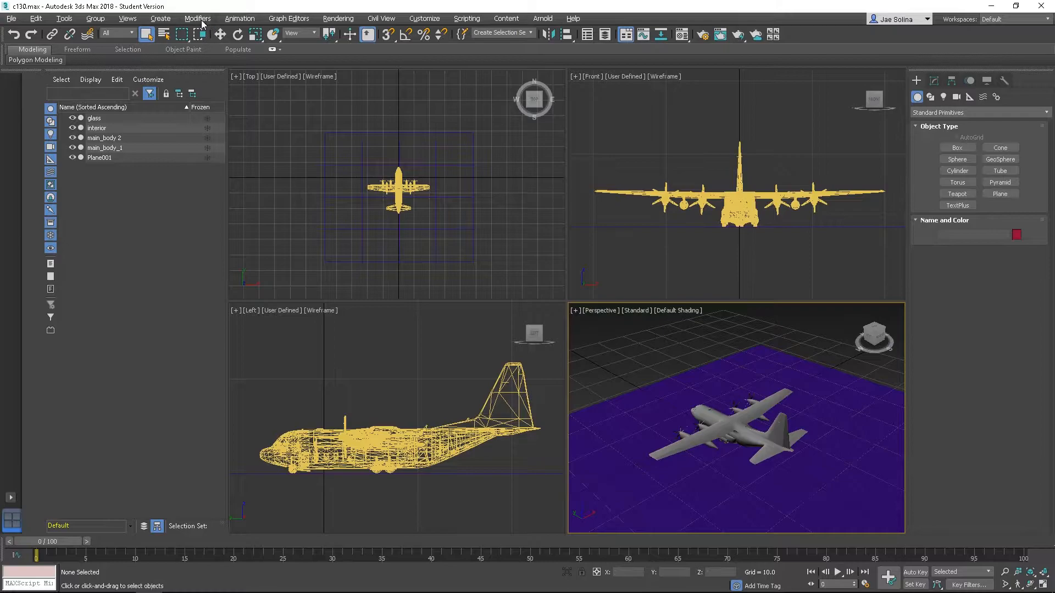
left_click(129, 21)
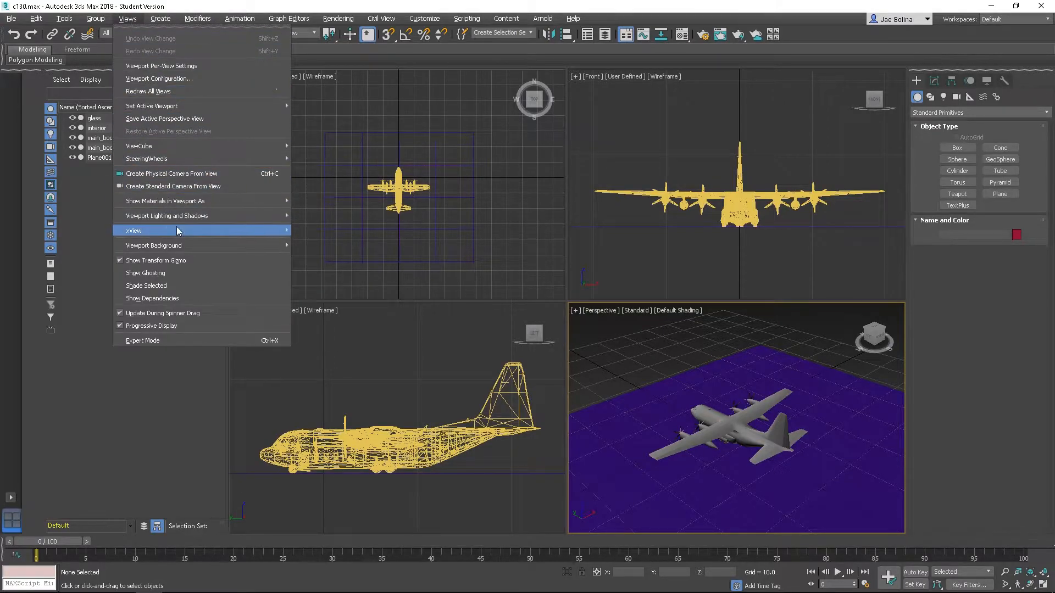
mouse_move(176, 247)
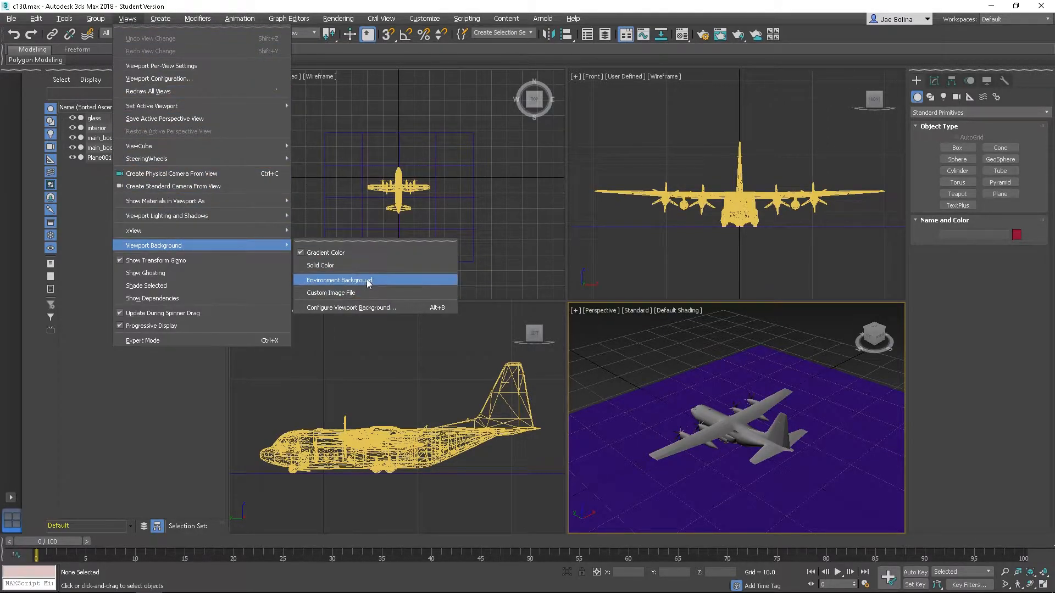
left_click(340, 280)
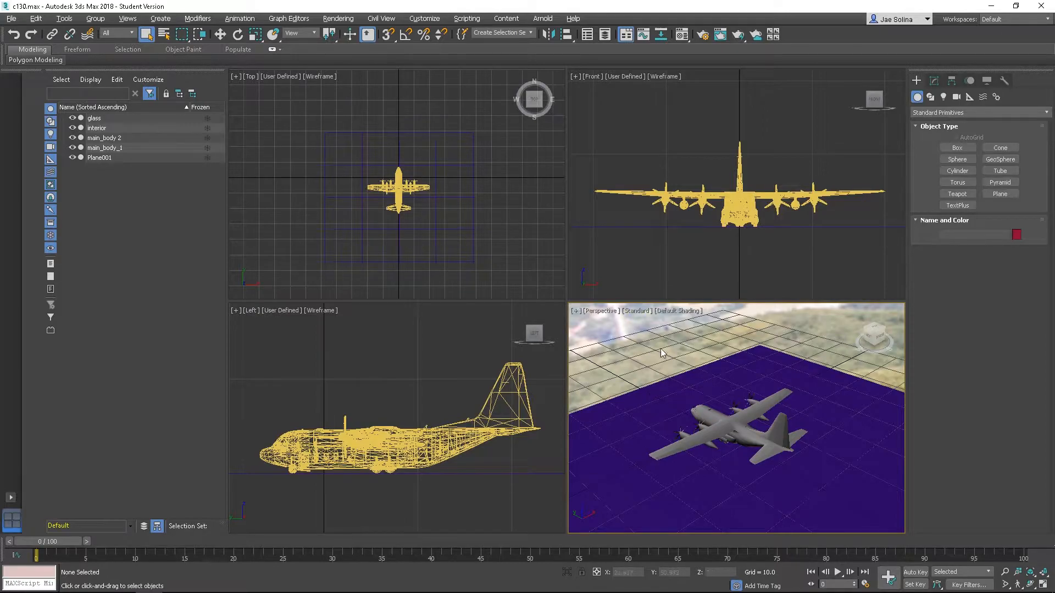
left_click(123, 21)
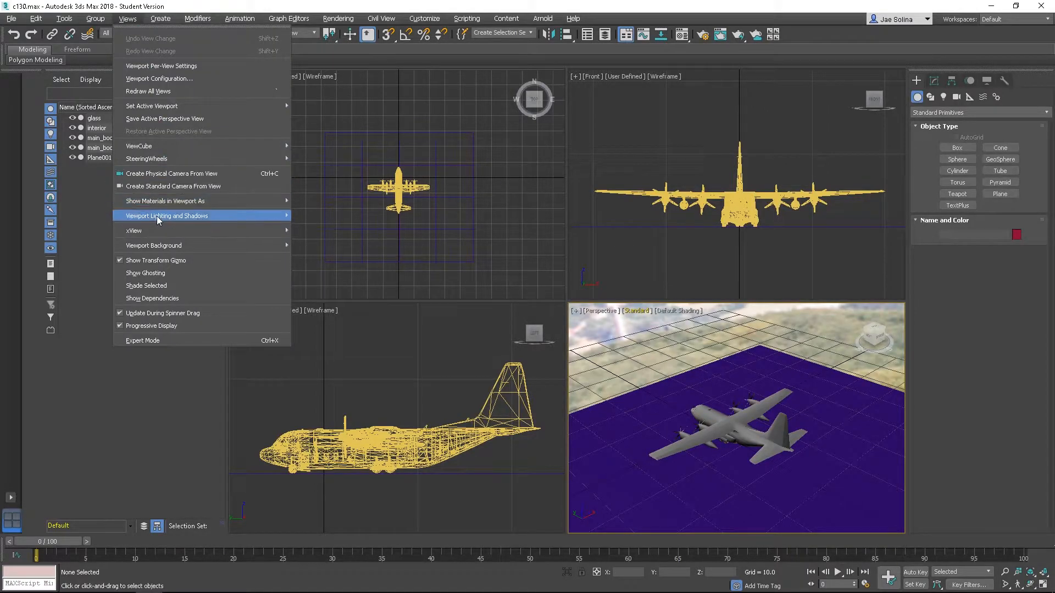
mouse_move(220, 246)
left_click(364, 280)
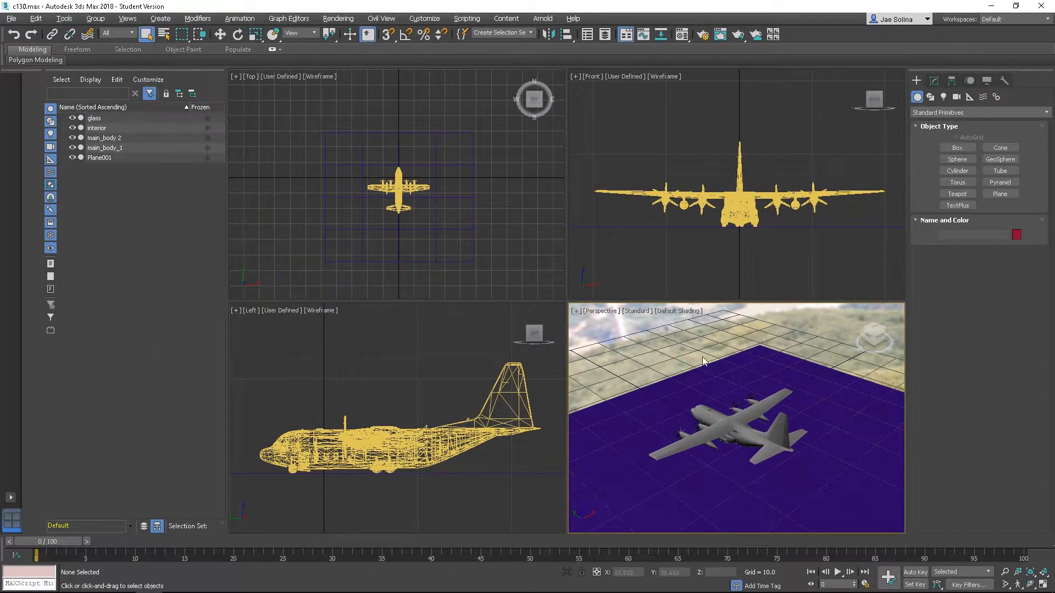
Create a physical camera from the current Perspective view and turn on safe frames.
left_click(600, 312)
left_click(588, 325)
key("ctrl+c")
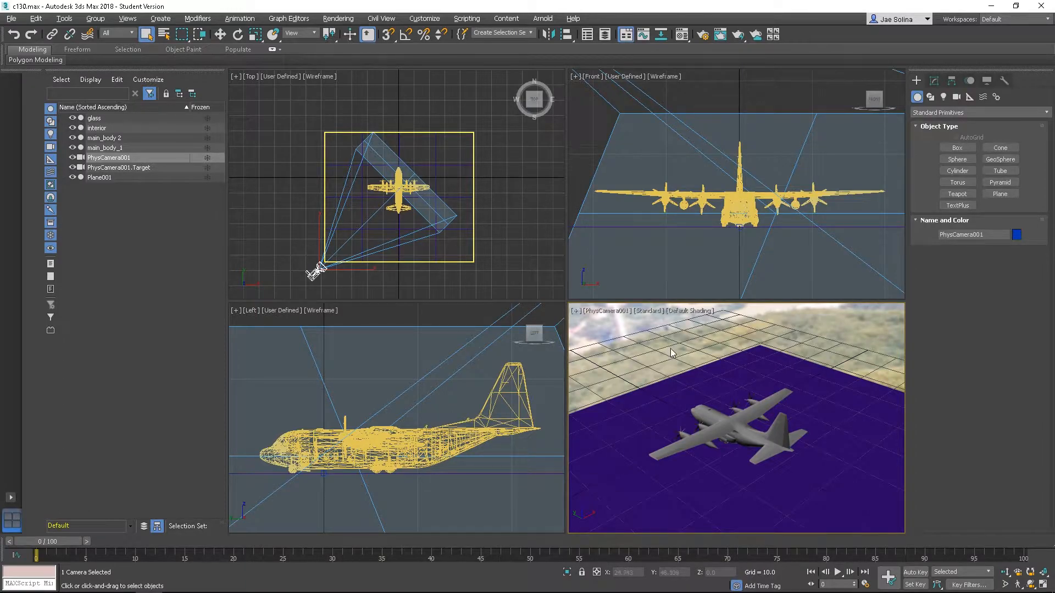
key("shift+f")
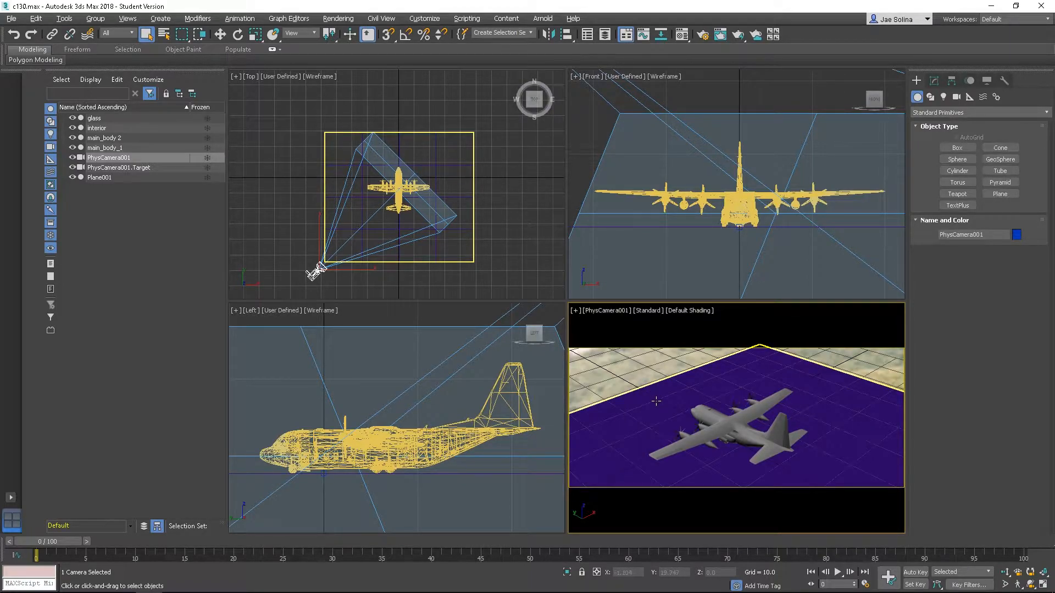
Put the bgc13 environment map into the first sample slot of the Material Editor.
key("m")
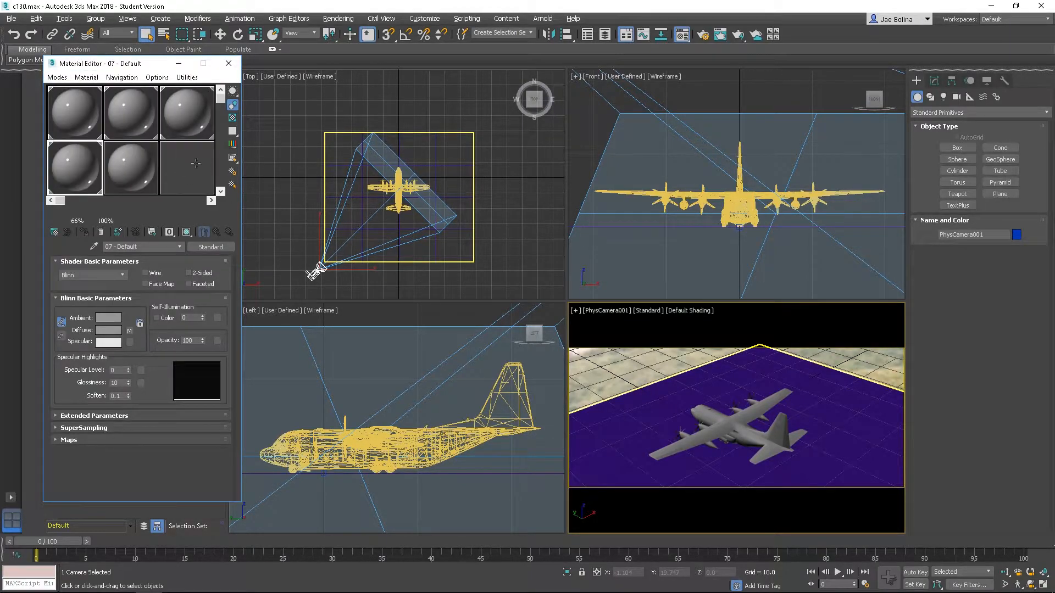
left_click(349, 19)
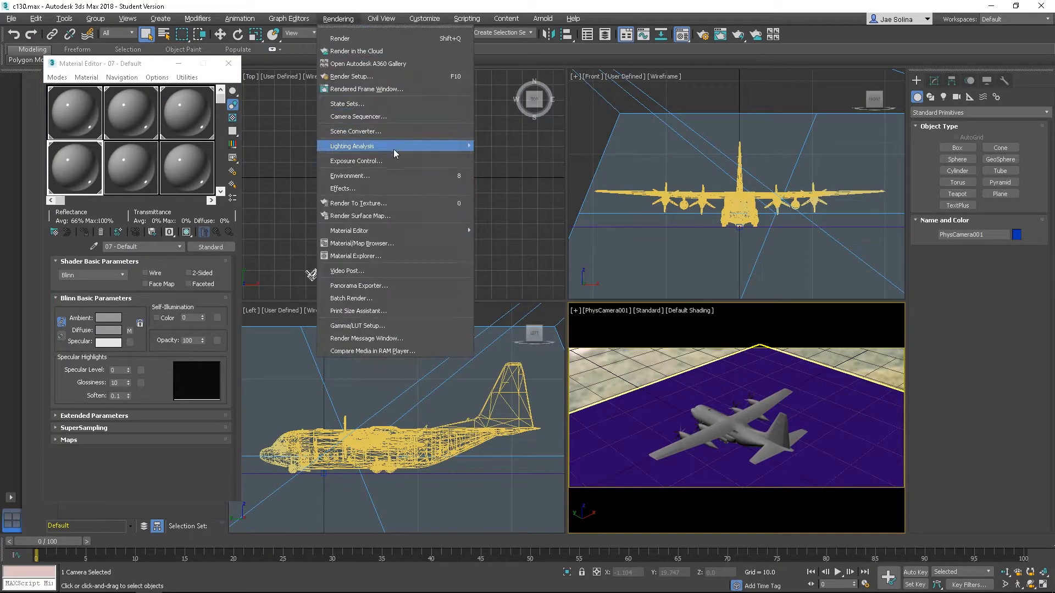
left_click(394, 176)
left_click_drag(672, 158, 462, 141)
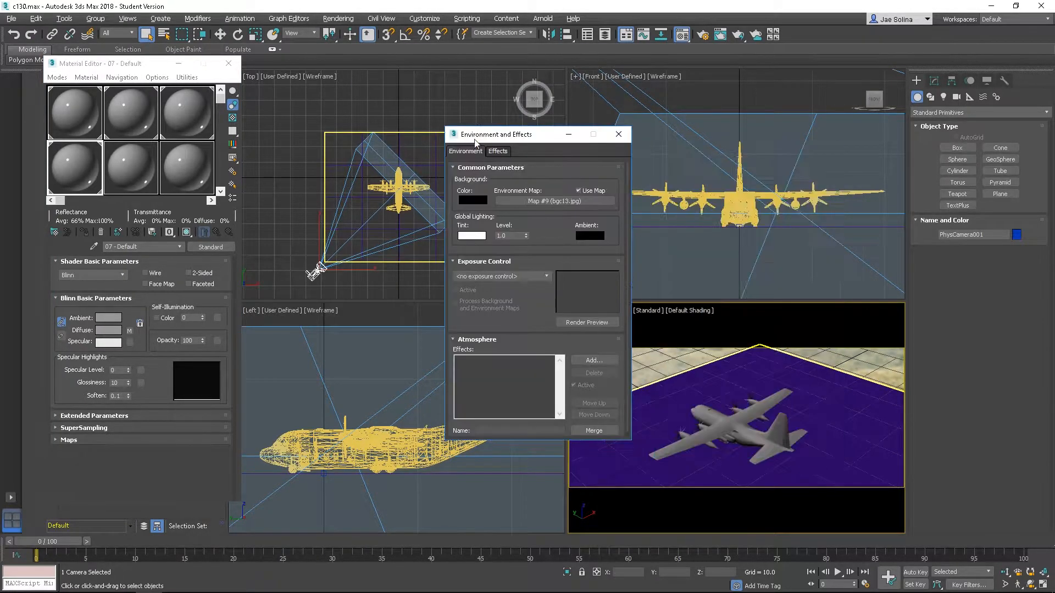
left_click_drag(376, 164, 80, 115)
left_click(118, 316)
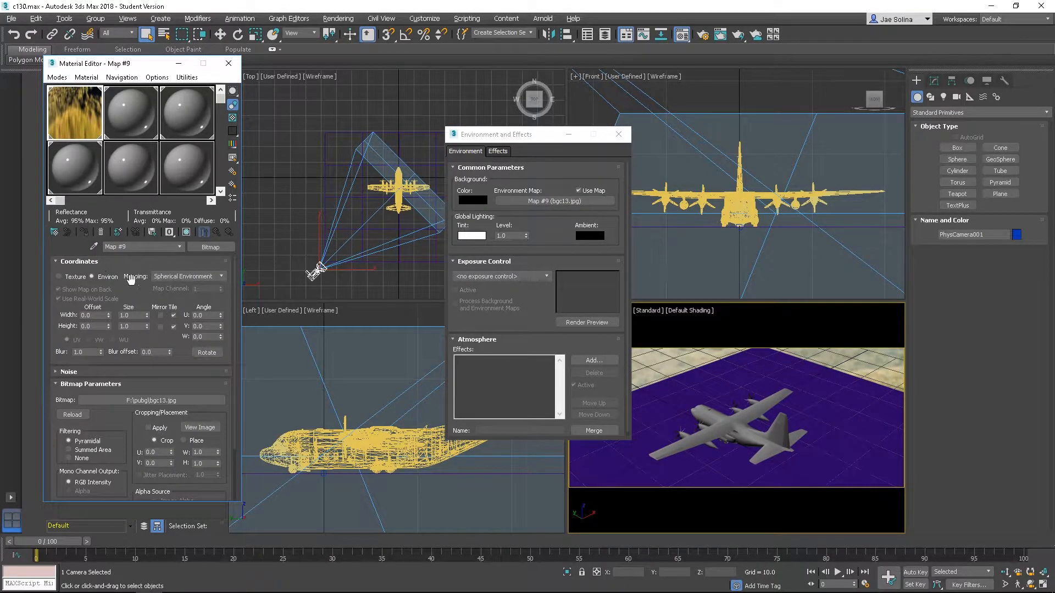
Change the environment map's mapping to Screen and deselect the camera.
left_click(179, 277)
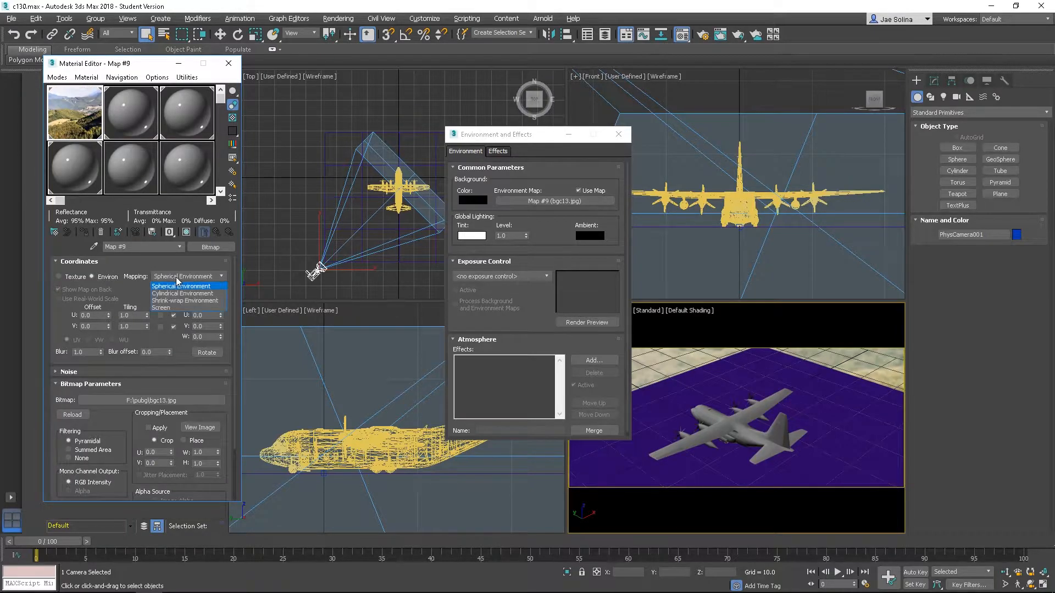
left_click(187, 305)
left_click(680, 370)
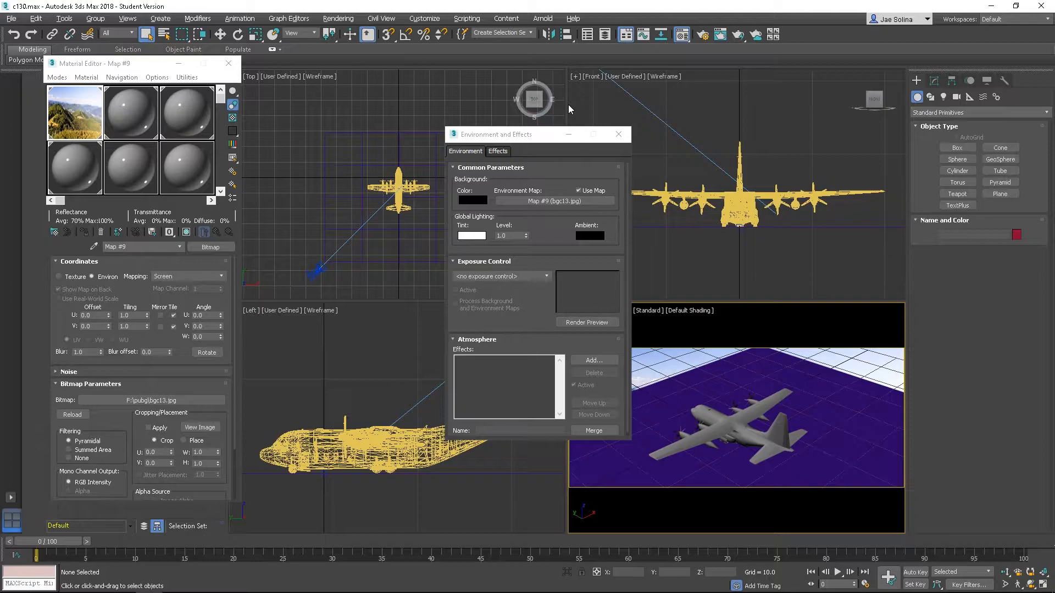
Run a brief test render of the camera view, stopping it early, and close the render and environment windows.
key("shift+q")
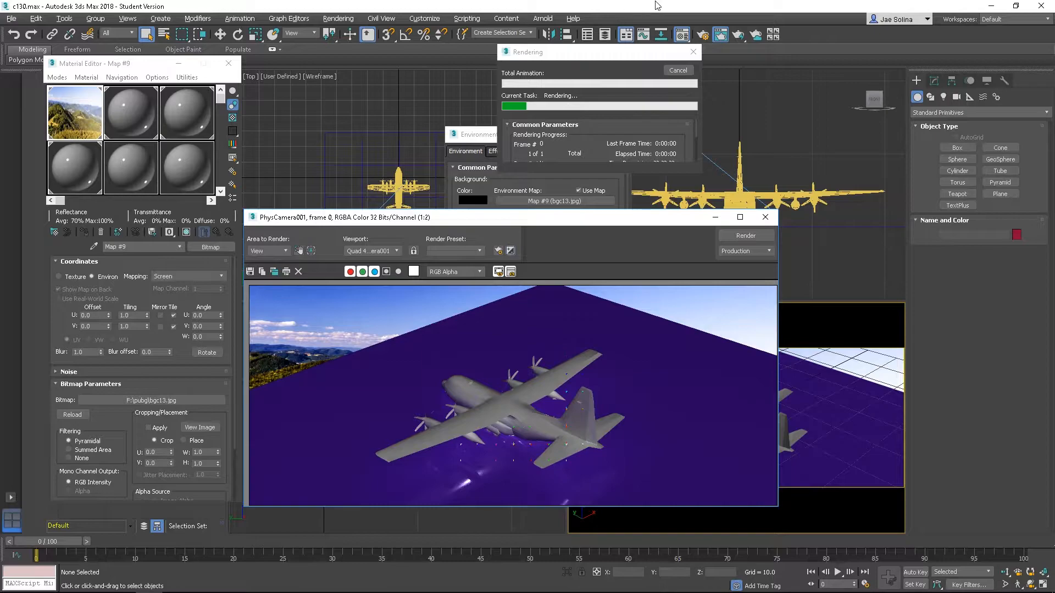
left_click(679, 71)
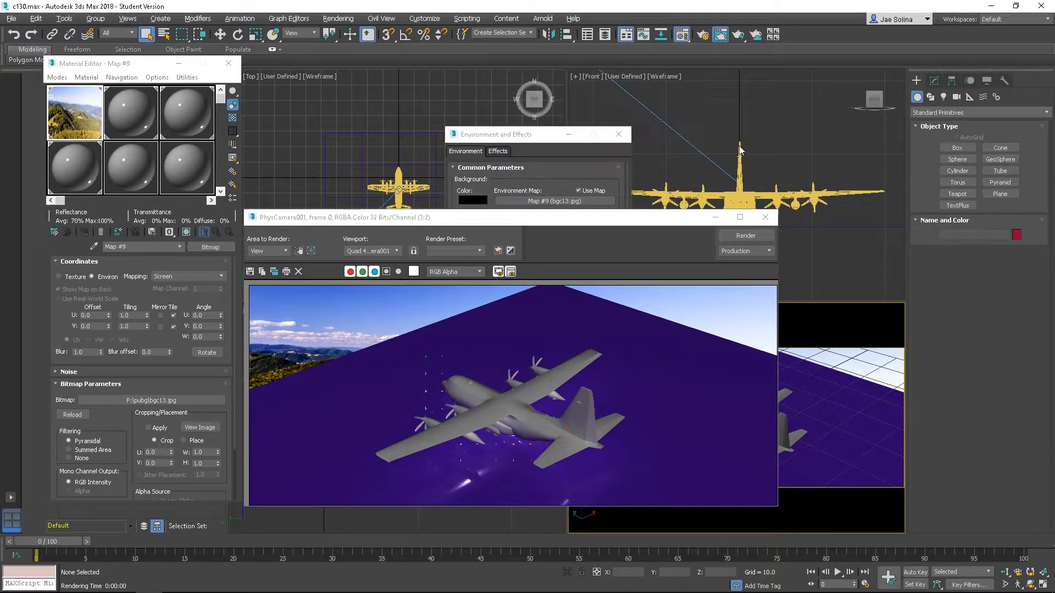
left_click(764, 217)
left_click(619, 134)
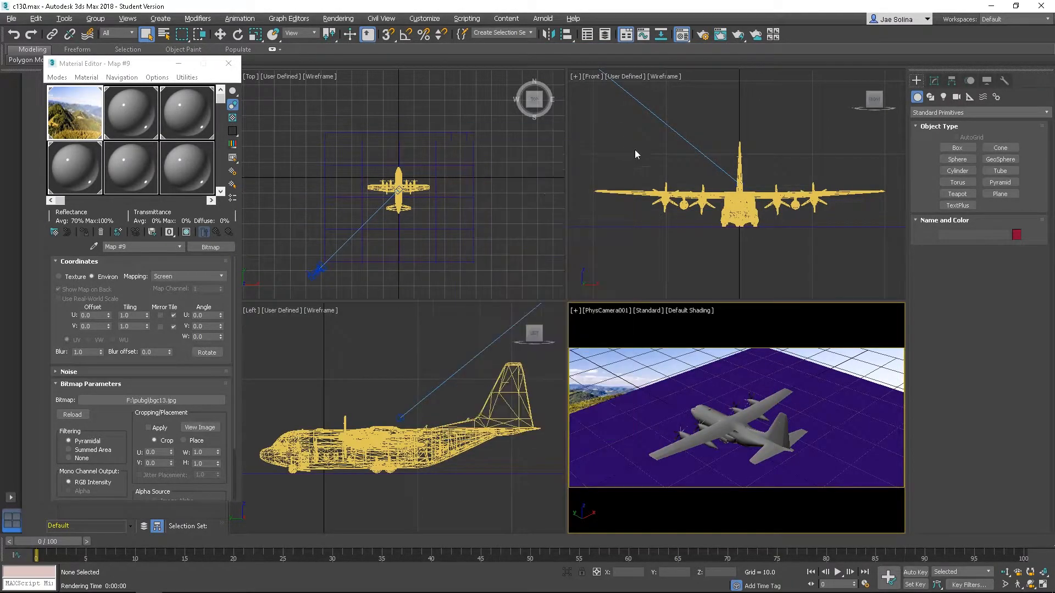
Tilt and turn the physical camera with Walk Through until its view points above the ground plane, leaving nothing selected.
left_click(699, 407)
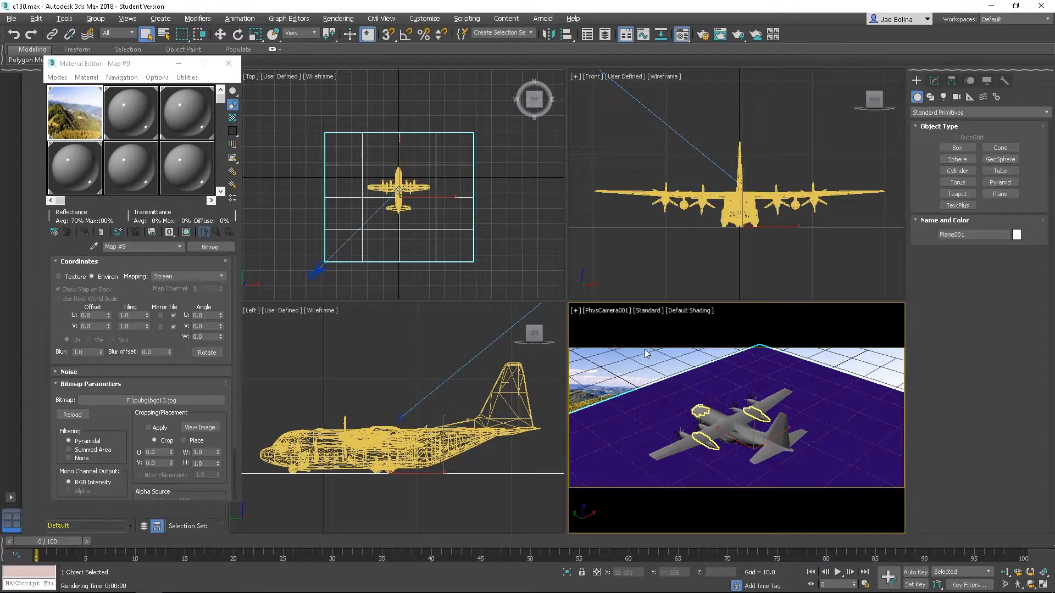
left_click(626, 311)
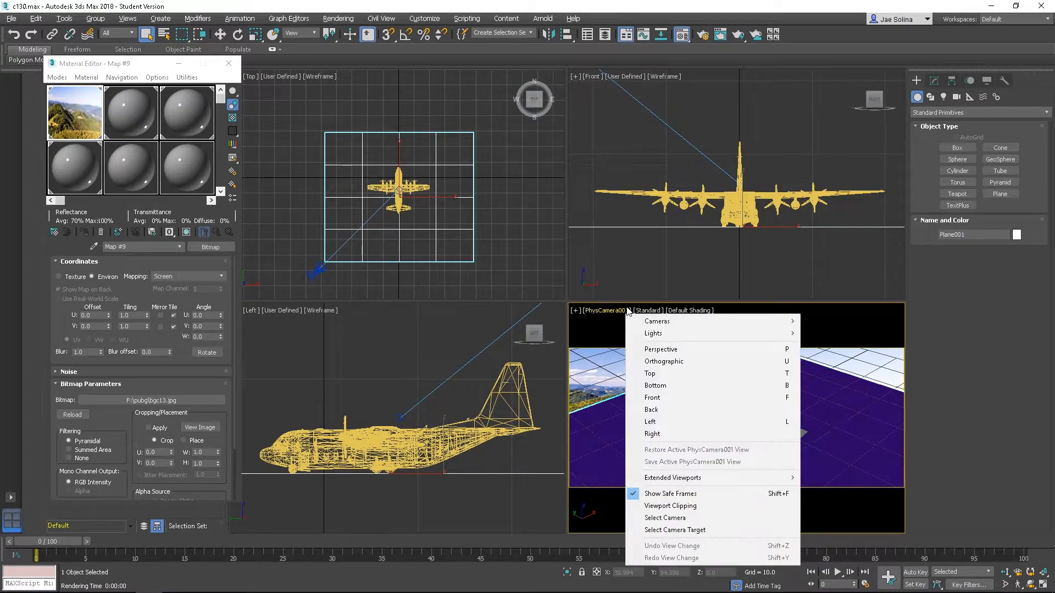
left_click(1017, 585)
left_click(1020, 586)
left_click_drag(802, 454, 783, 427)
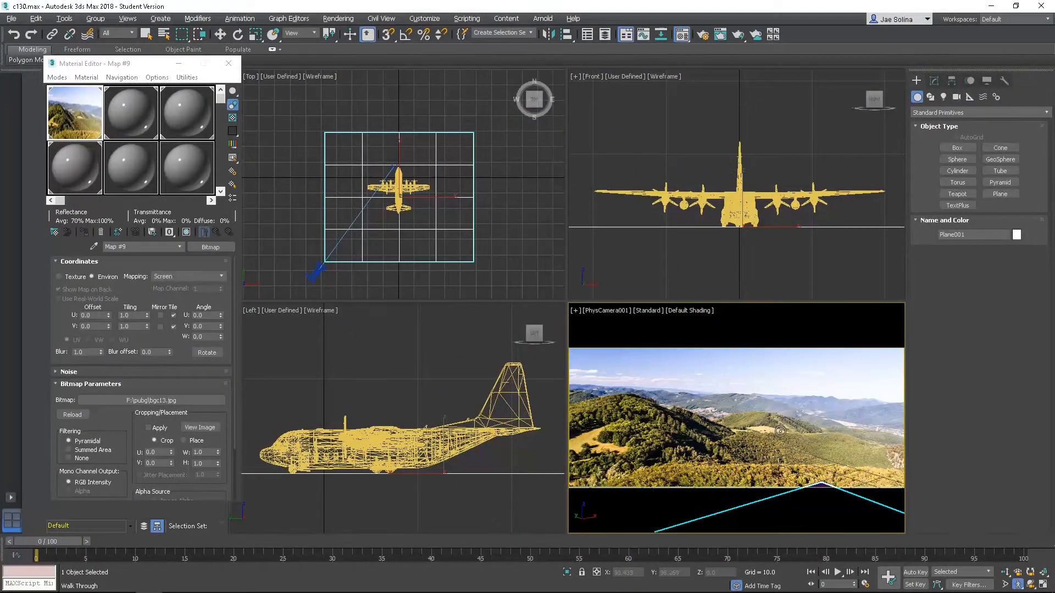
key("ctrl+d")
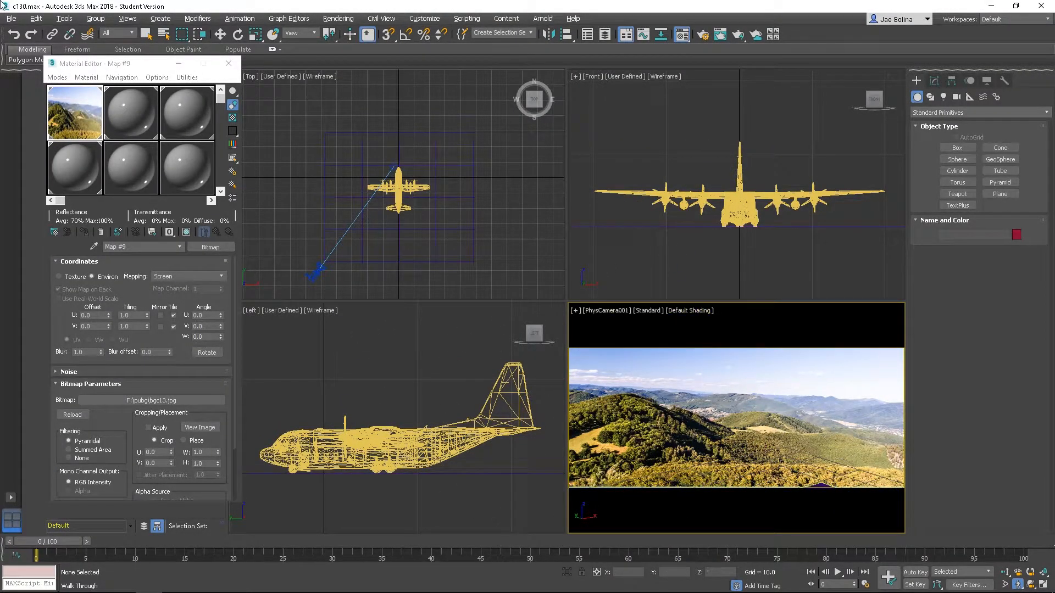
Move only the physical camera along X to about -7.7 so that it sits behind the aircraft.
left_click(146, 35)
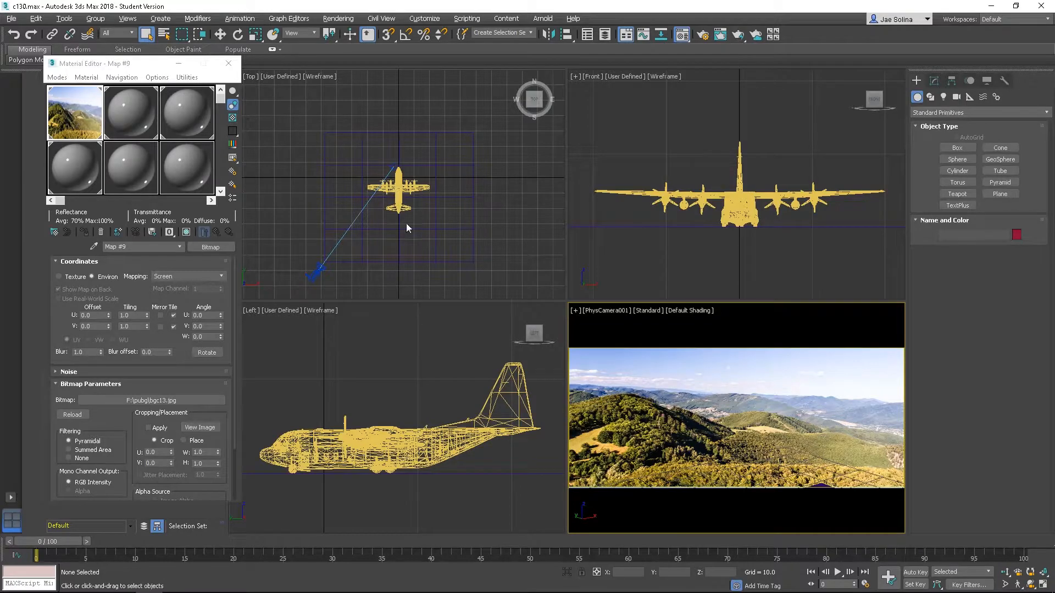
left_click(314, 277)
left_click(220, 35)
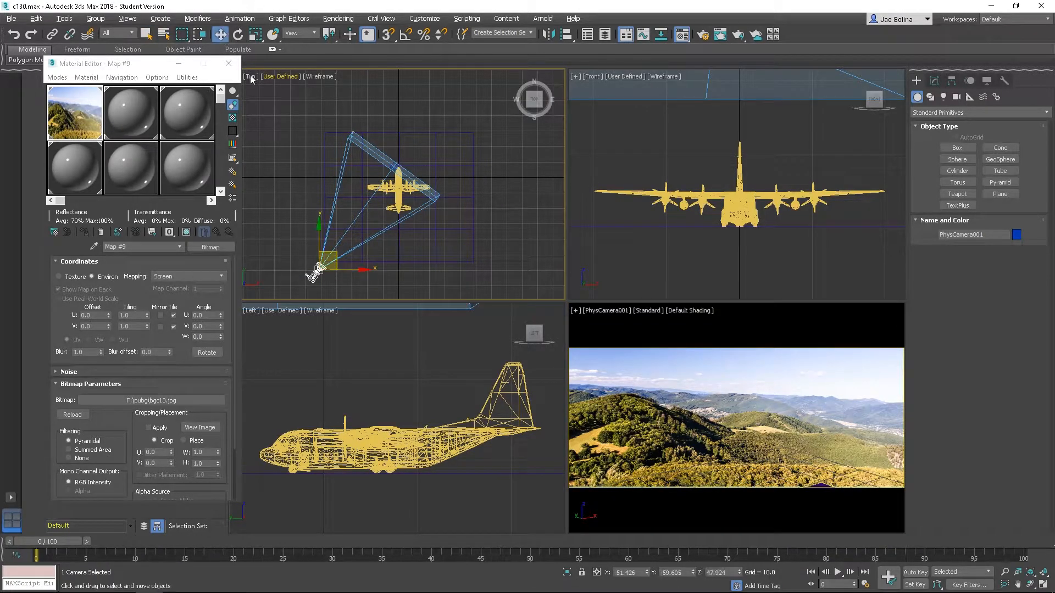
left_click_drag(359, 269, 427, 269)
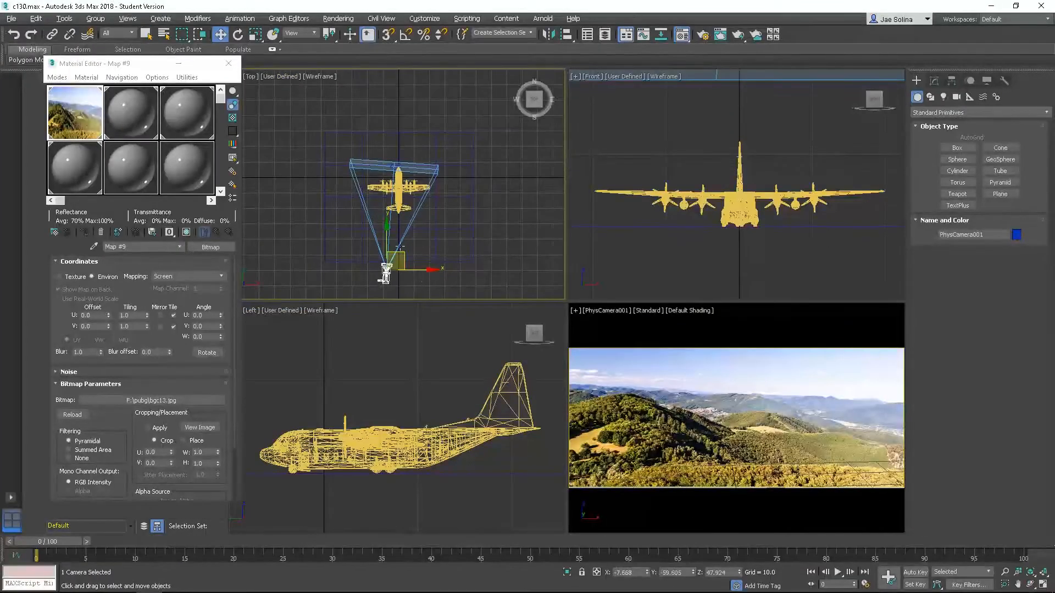
Lower the camera and its target together toward the aircraft, bringing the camera to a height of about 24.8.
scroll(437, 435, "down", 8)
middle_click_drag(490, 384, 479, 387)
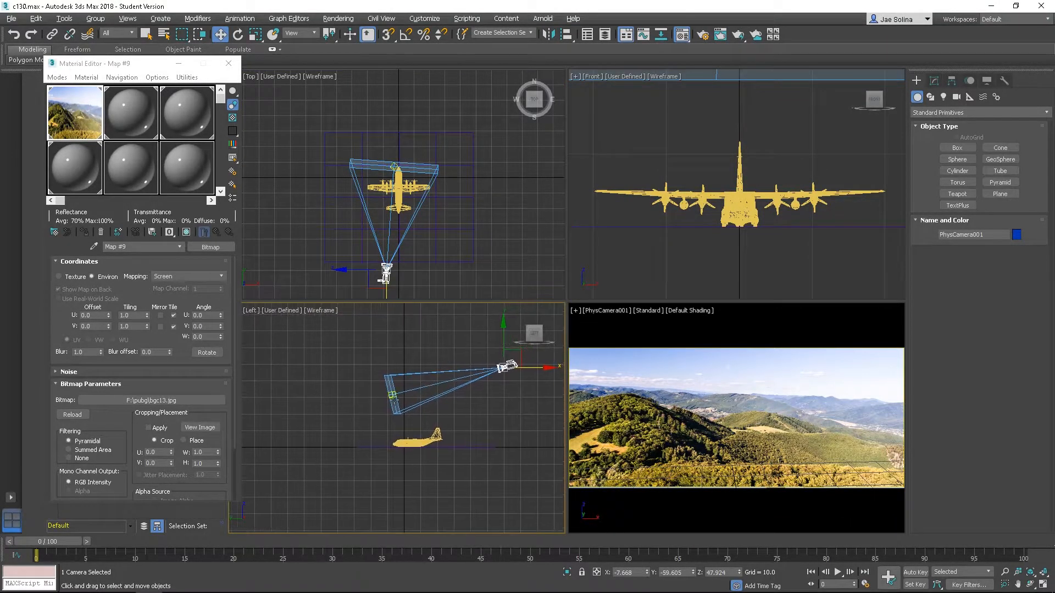
left_click(391, 394, "ctrl")
left_click_drag(460, 336, 463, 373)
Pull the camera alone back to Y about -136.5, raise it to Z about 33, and deselect it.
left_click(506, 405)
middle_click_drag(506, 405, 445, 409)
left_click_drag(476, 413, 595, 381)
middle_click_drag(521, 401, 471, 405)
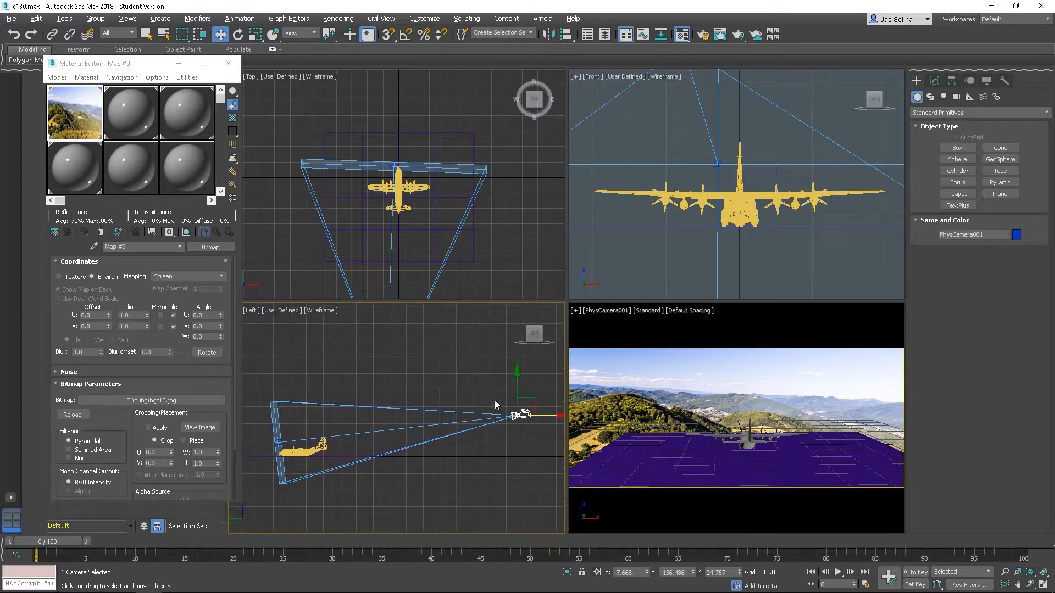
left_click_drag(514, 381, 512, 366)
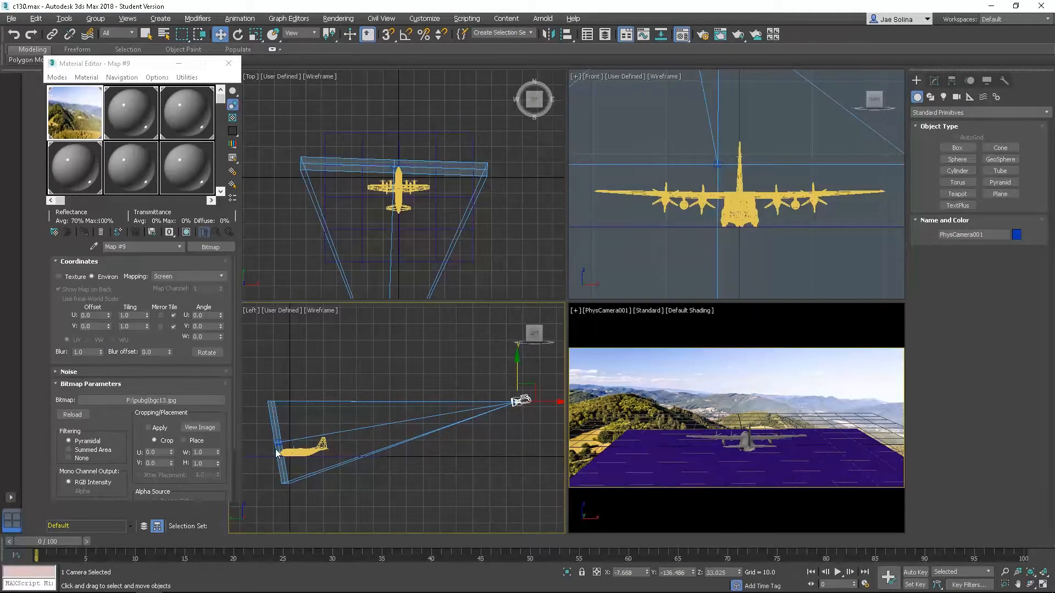
left_click(628, 398)
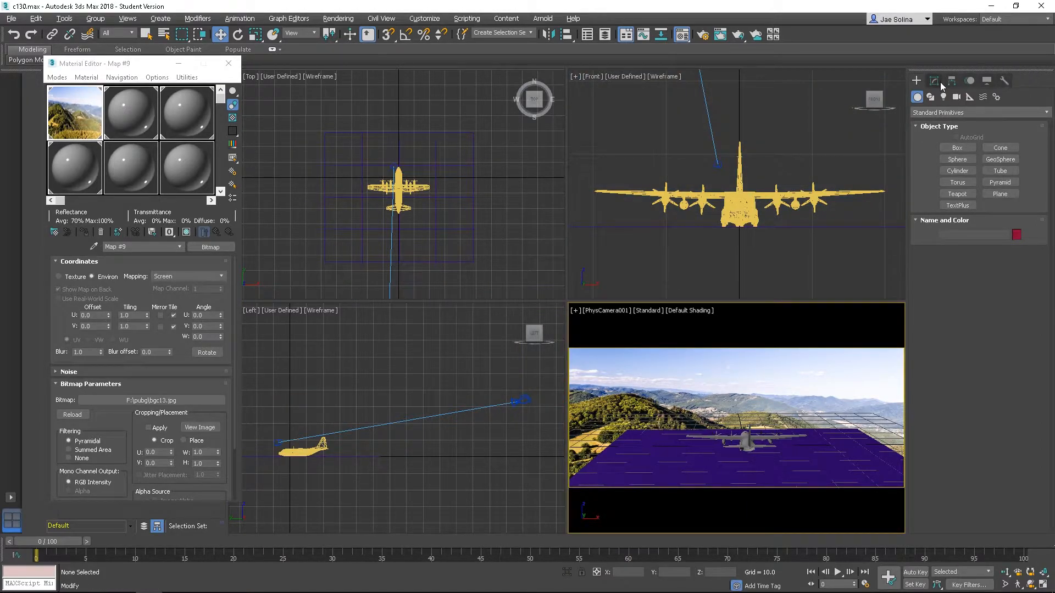
Create a targeted Arnold quad light high above the aircraft, aimed down at it with a target distance of about 79.
left_click(944, 98)
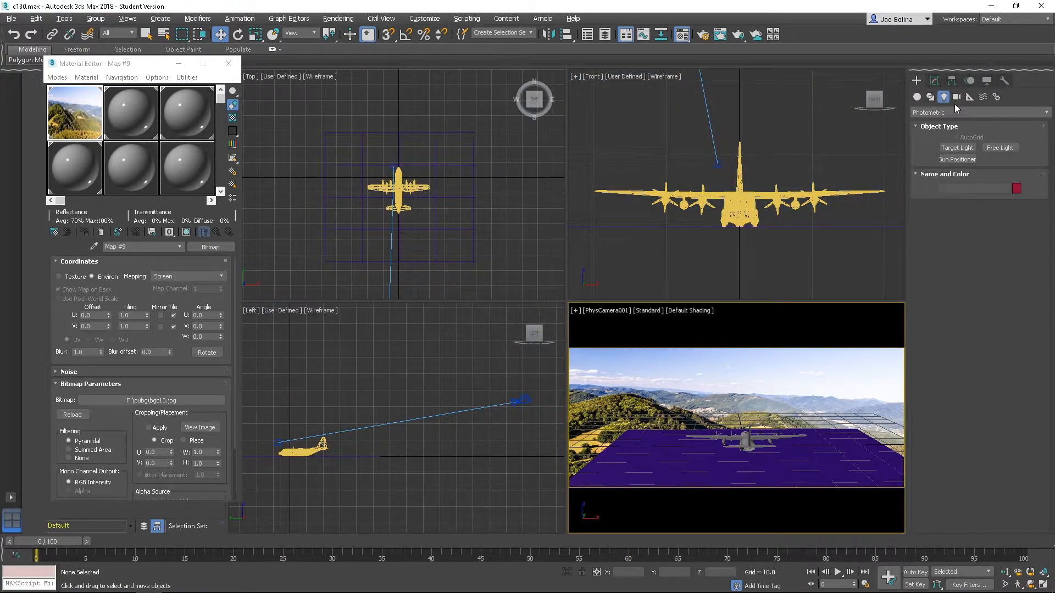
left_click(941, 111)
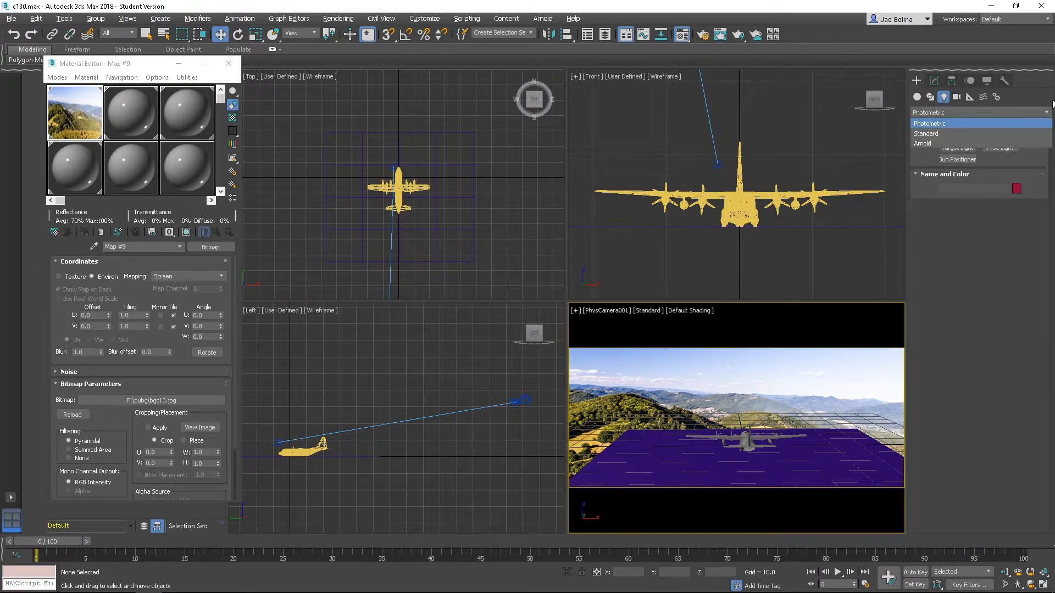
left_click(957, 142)
left_click(959, 147)
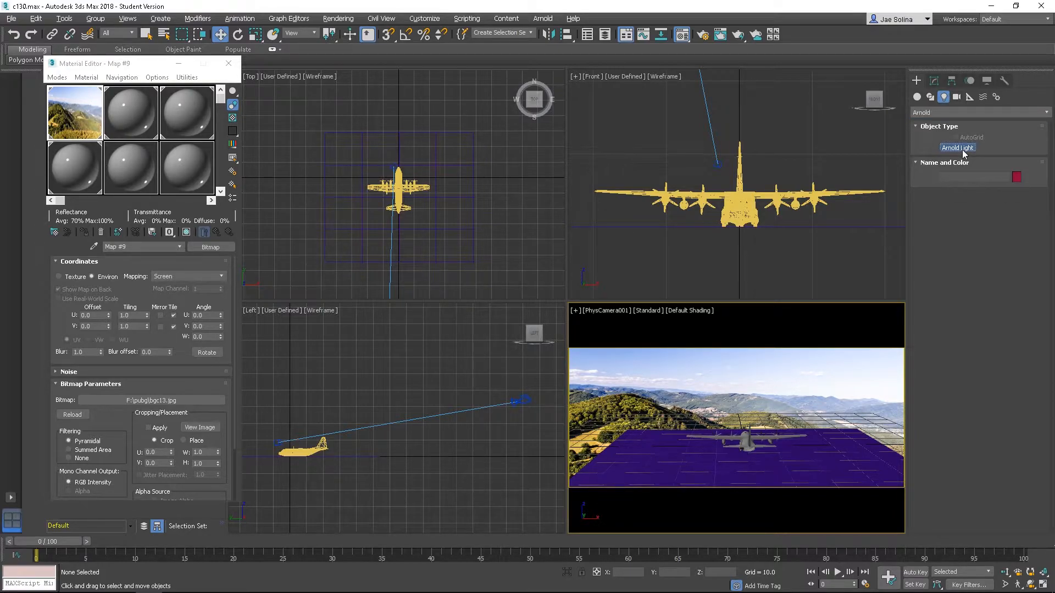
middle_click_drag(385, 382, 466, 409)
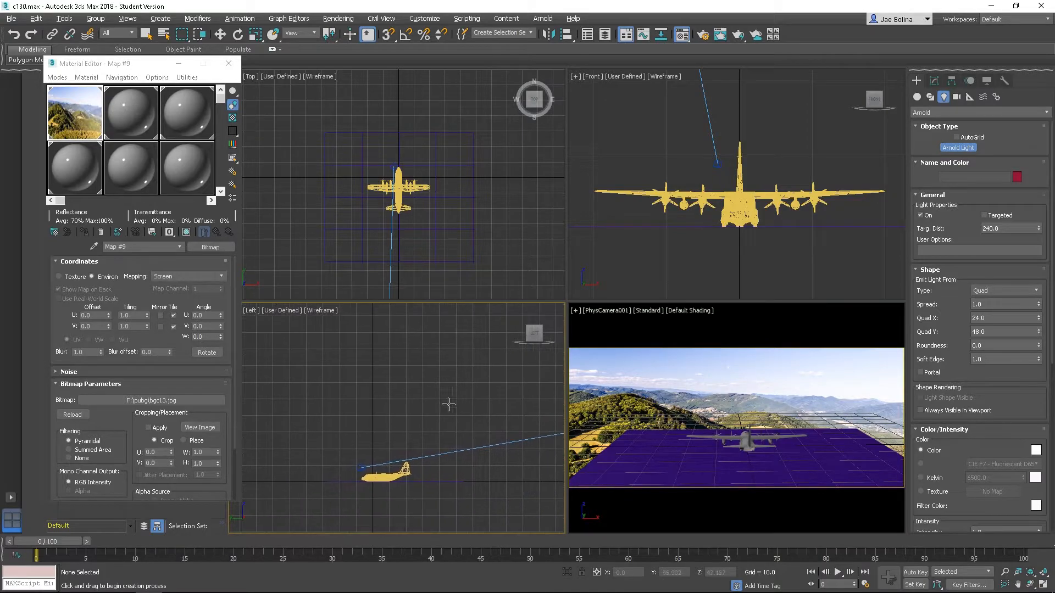
left_click_drag(390, 328, 380, 459)
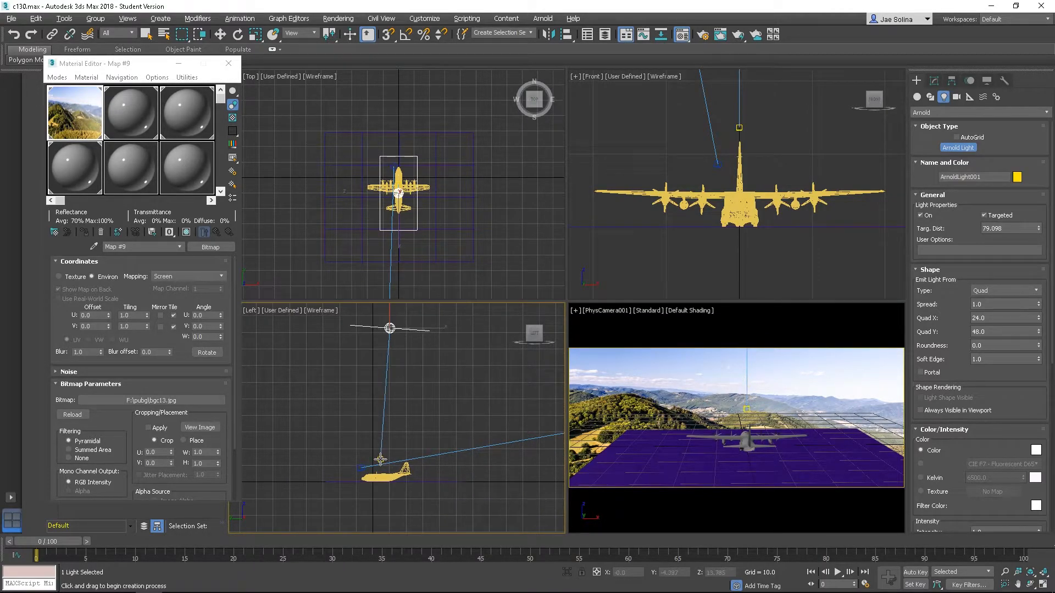
scroll(688, 195, "down", 6)
middle_click_drag(700, 134, 686, 186)
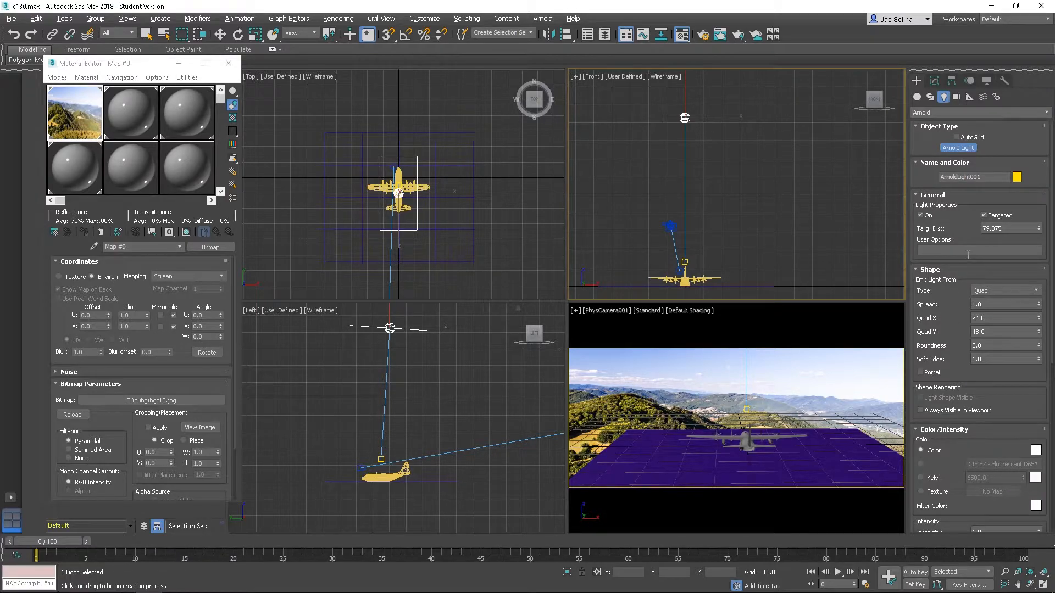
Turn off Normalize Energy for the new Arnold light and review its remaining settings.
left_click_drag(958, 450, 968, 478)
scroll(995, 413, "down", 8)
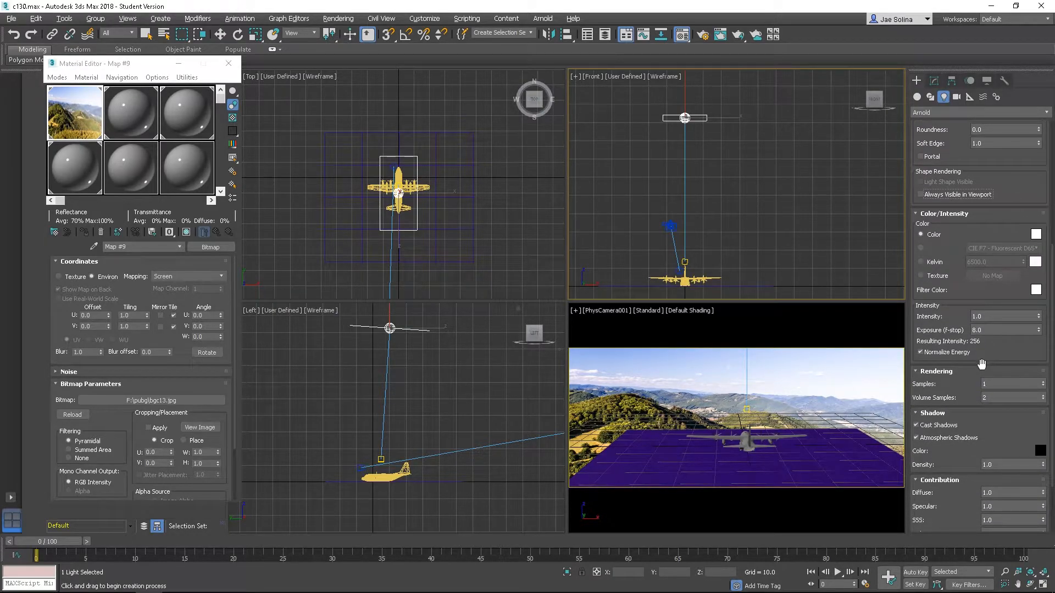
left_click_drag(965, 394, 967, 403)
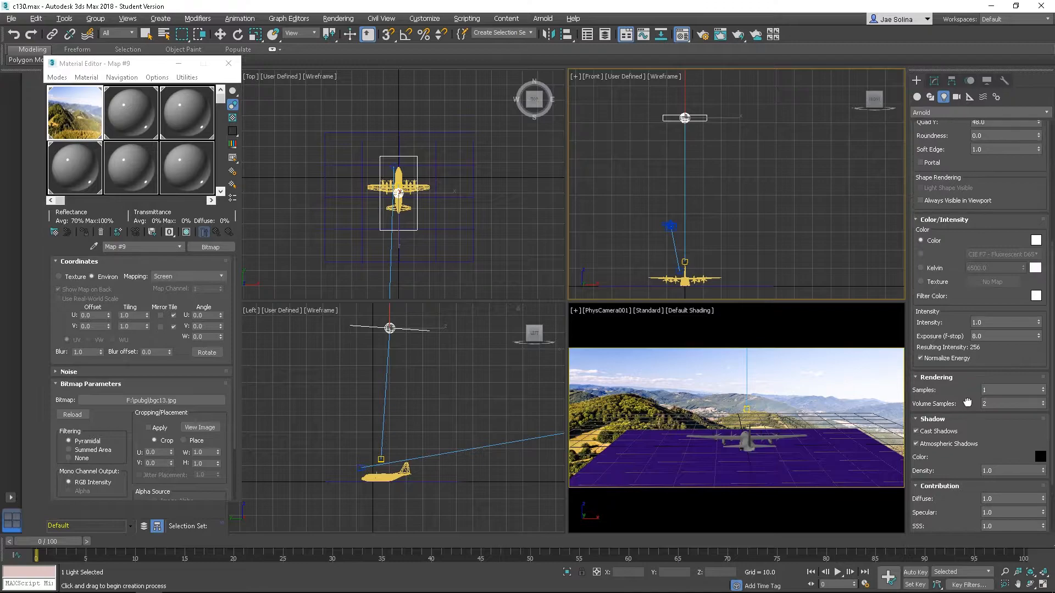
left_click(938, 360)
left_click_drag(967, 258, 1051, 132)
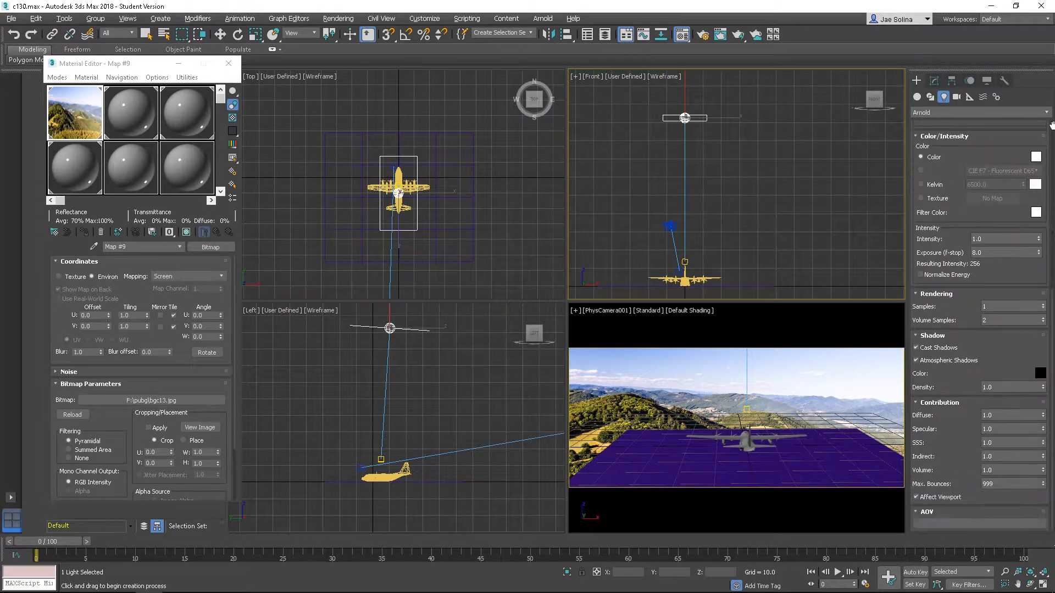
left_click_drag(967, 230, 956, 513)
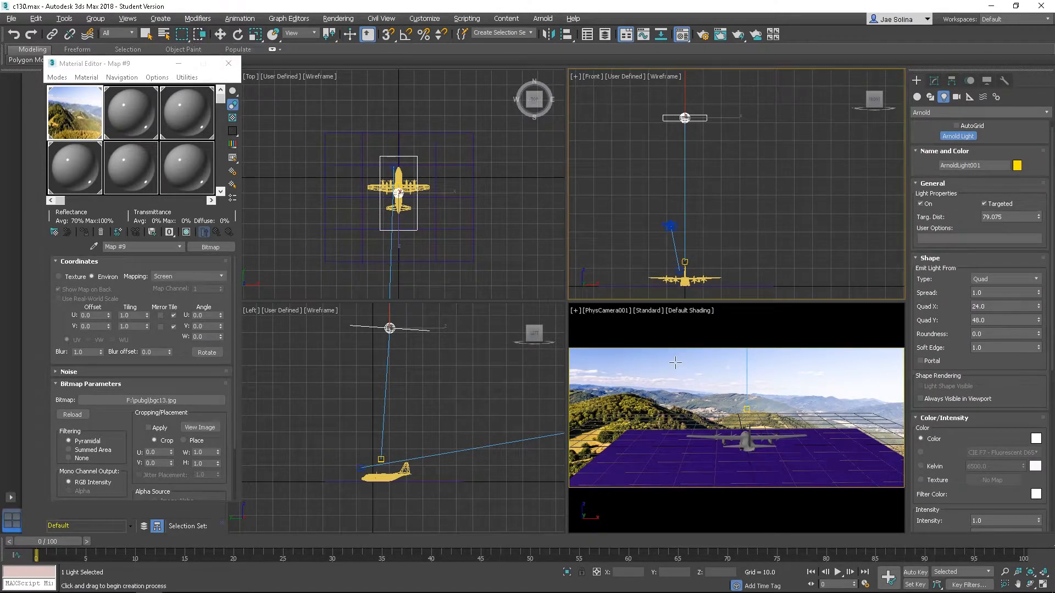
Undo the stray second light, end light creation, and test-render the camera view, stopping early and closing the render window.
left_click(634, 324)
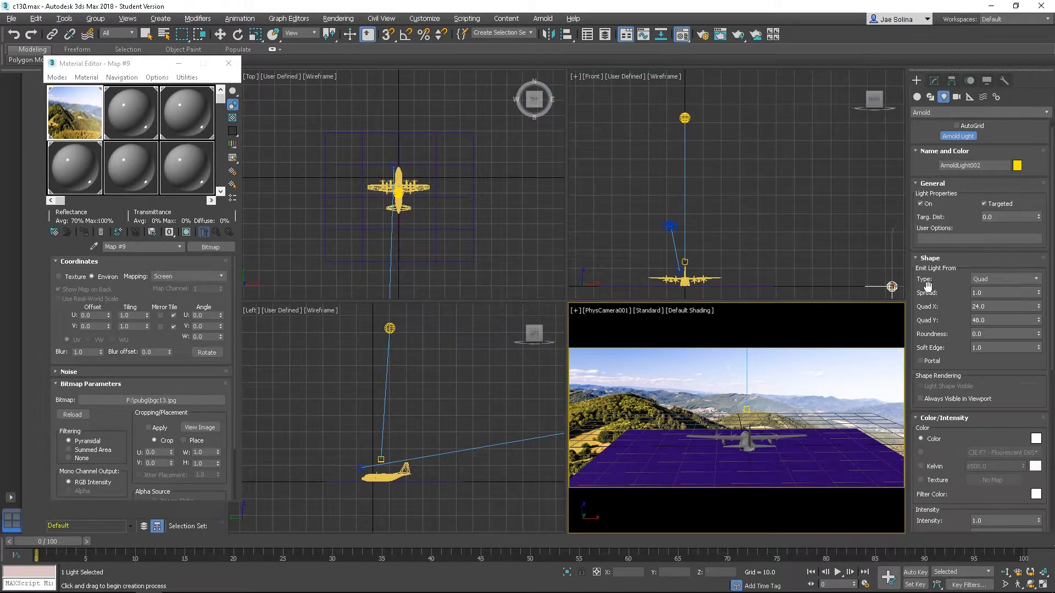
key("ctrl+z")
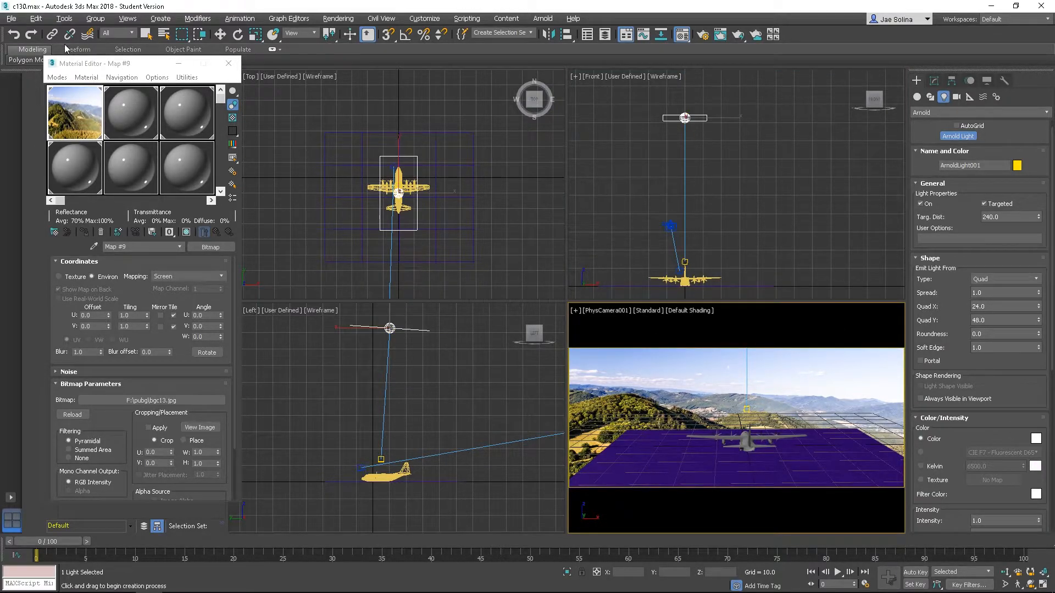
left_click(145, 34)
left_click(623, 324)
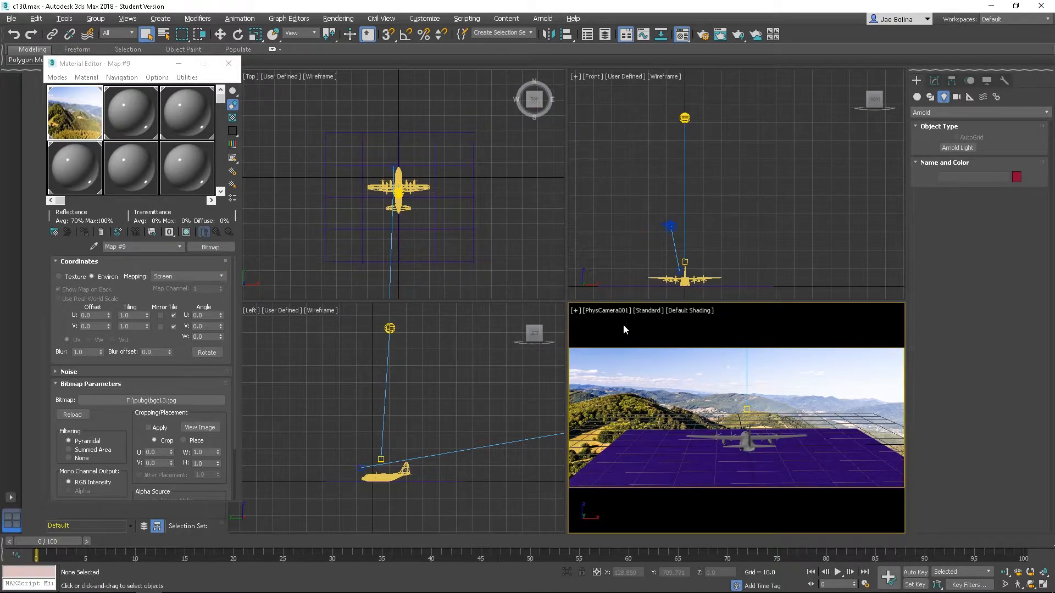
key("shift+q")
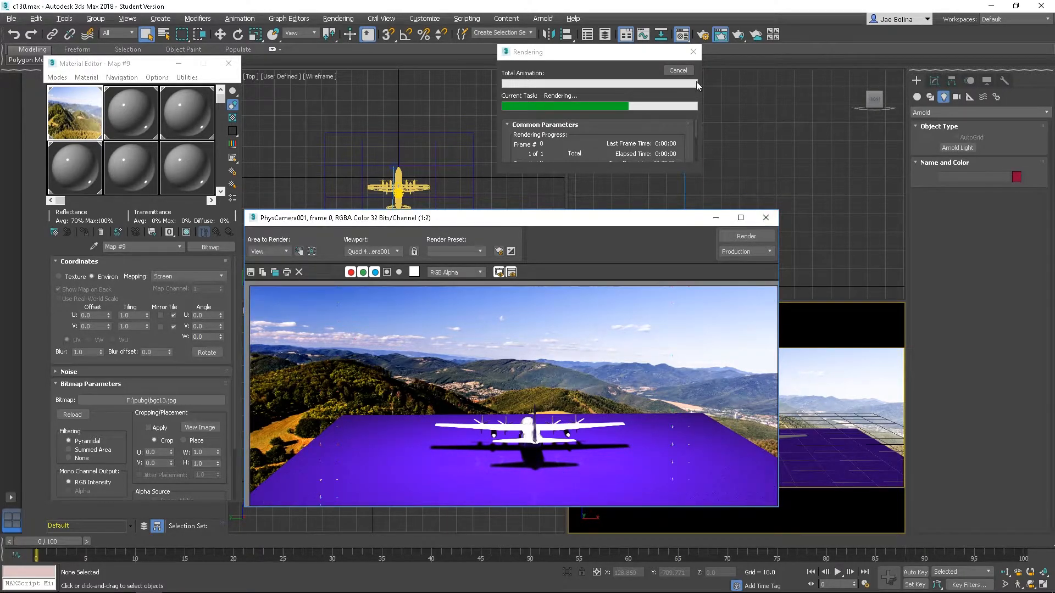
left_click(679, 70)
left_click(766, 218)
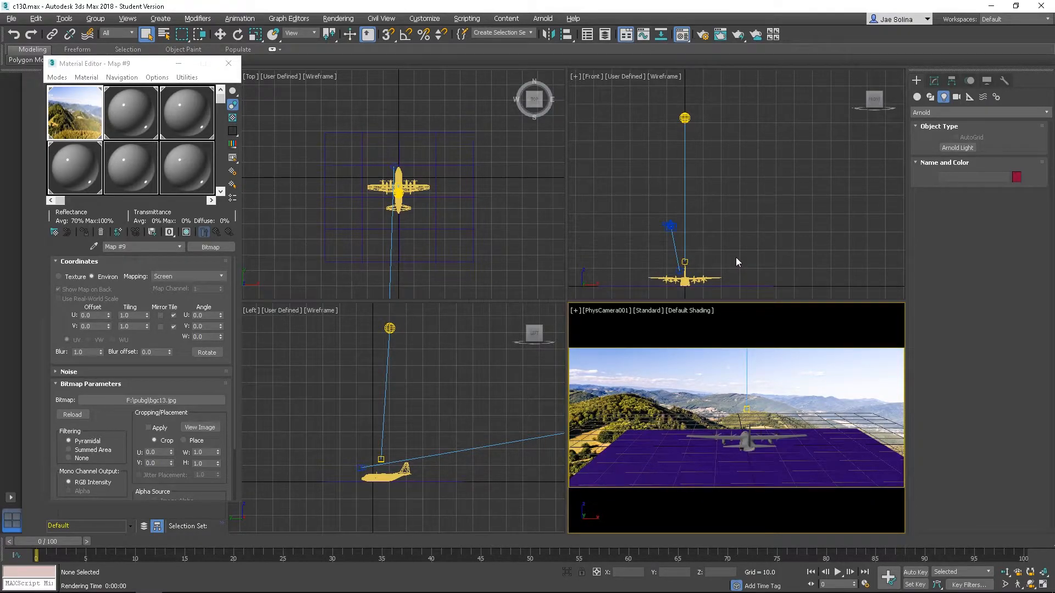
Select the Arnold light above the aircraft and lower its intensity slightly.
left_click(684, 118)
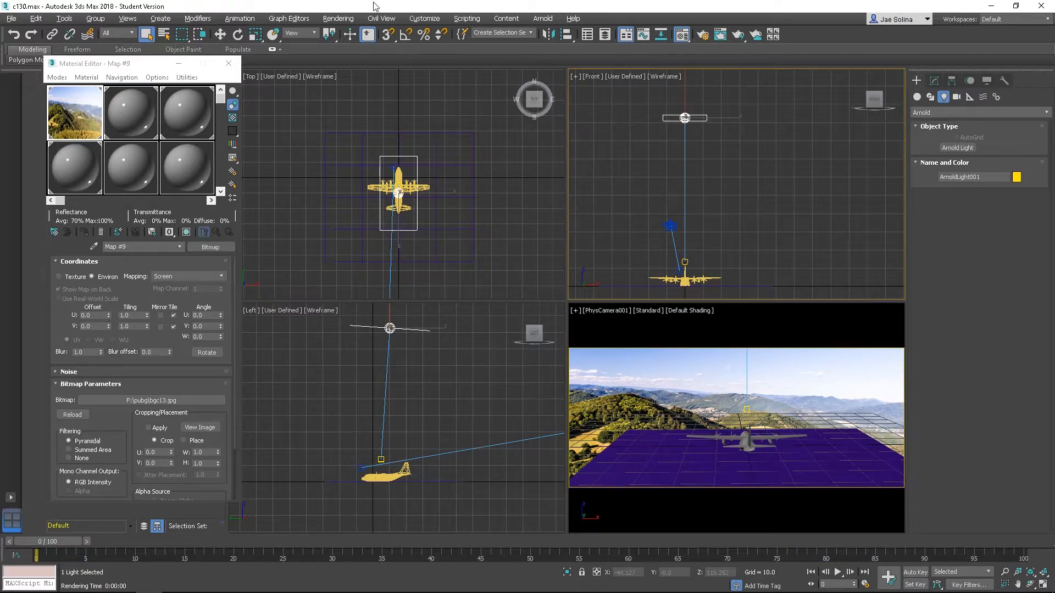
left_click(351, 20)
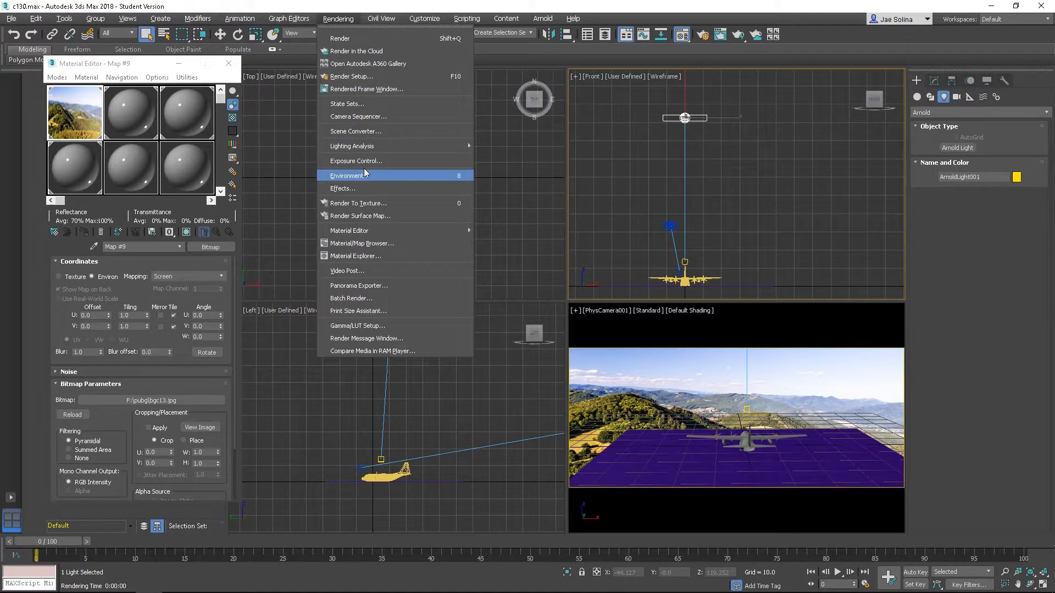
left_click(385, 175)
left_click(616, 133)
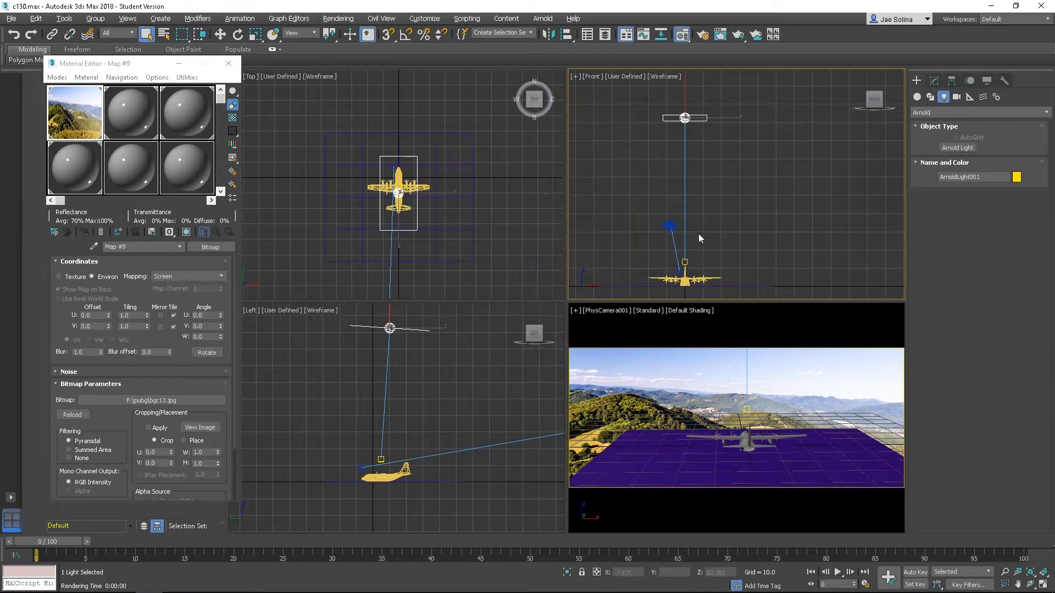
left_click(934, 81)
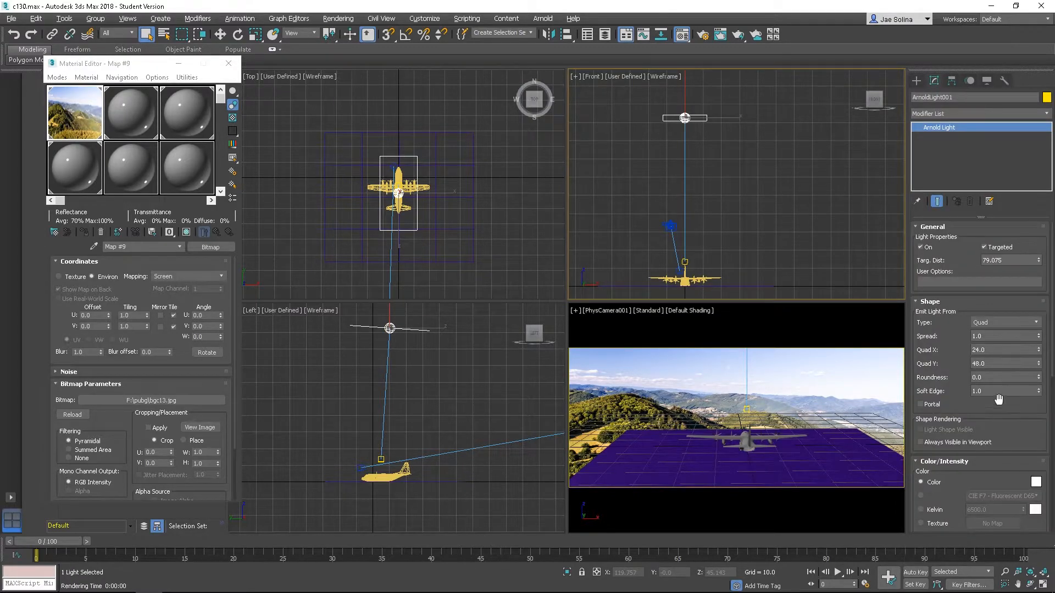
scroll(945, 441, "down", 10)
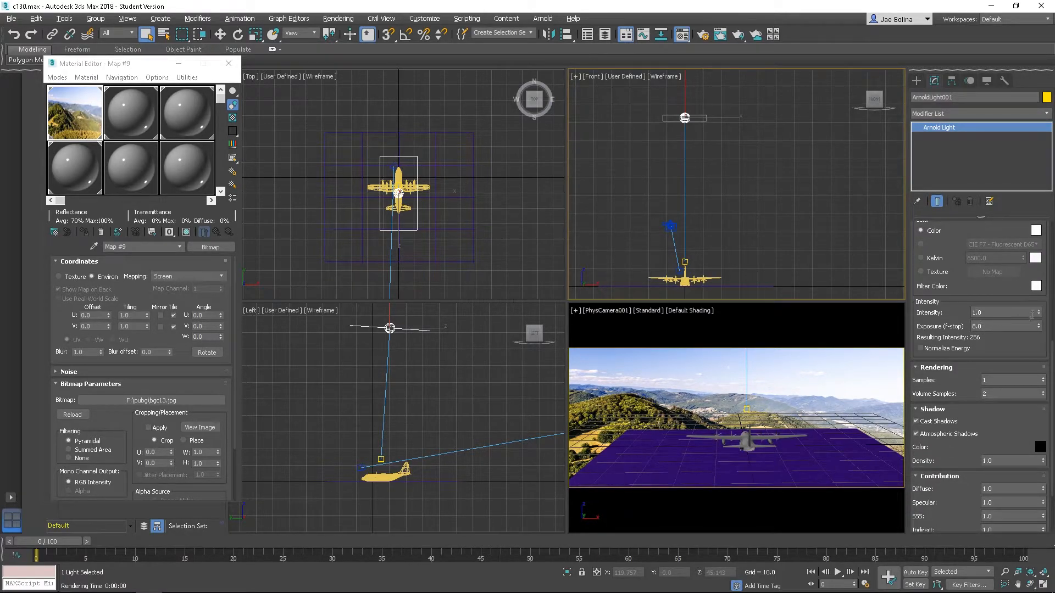
mouse_move(1039, 314)
left_mouse_down()
mouse_move(1038, 341)
mouse_move(1040, 319)
left_mouse_up()
Render the camera view again to check the dimmed light, cancel the render partway and close its window.
left_click(703, 358)
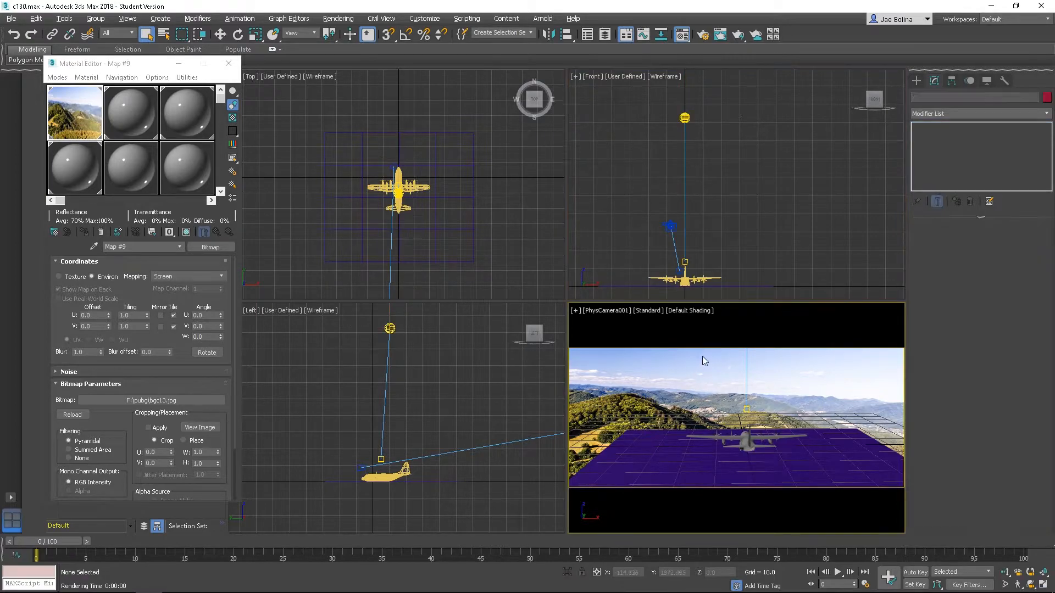
key("shift+q")
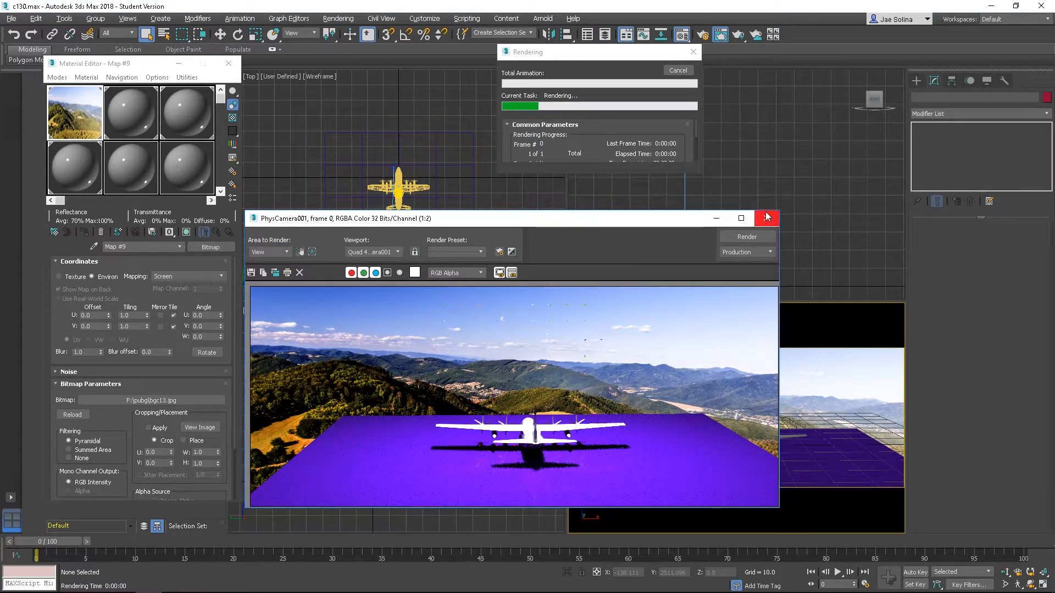
left_click(678, 70)
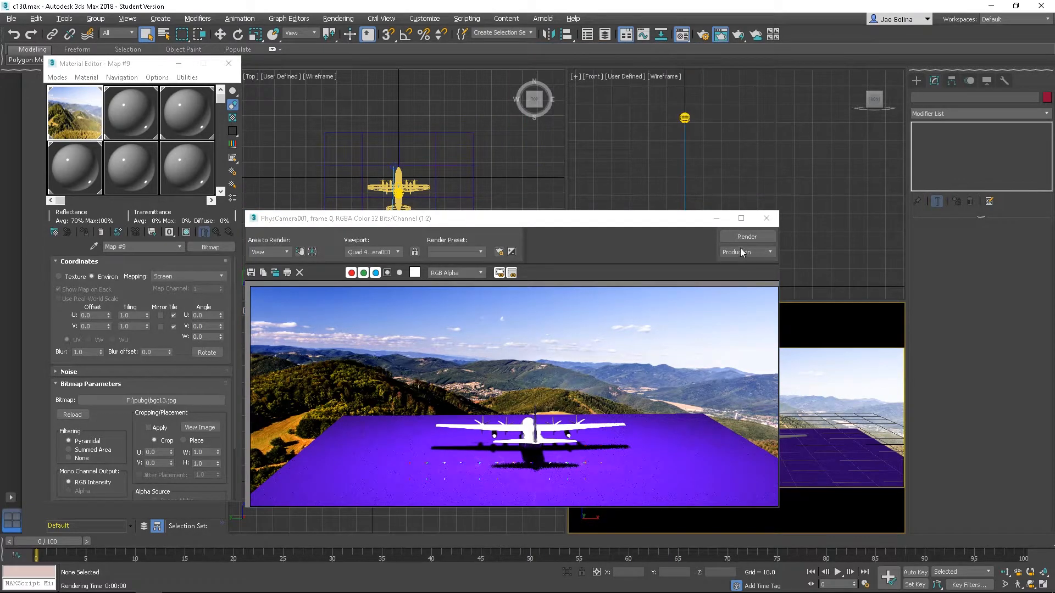
left_click(765, 218)
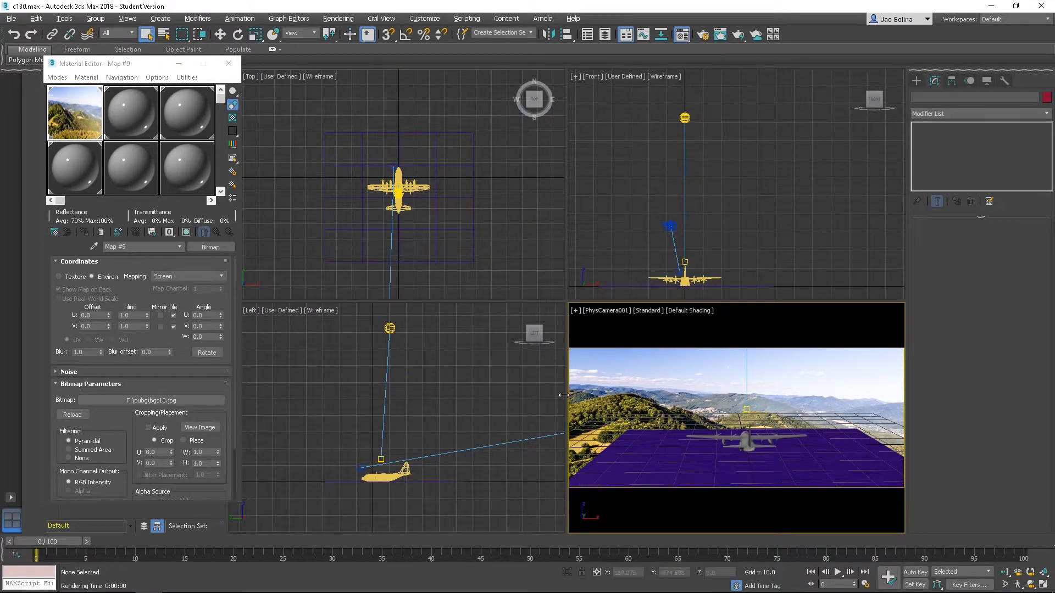
Select the physical camera and raise its aperture to f/11.68.
left_click(603, 311)
left_click(670, 225)
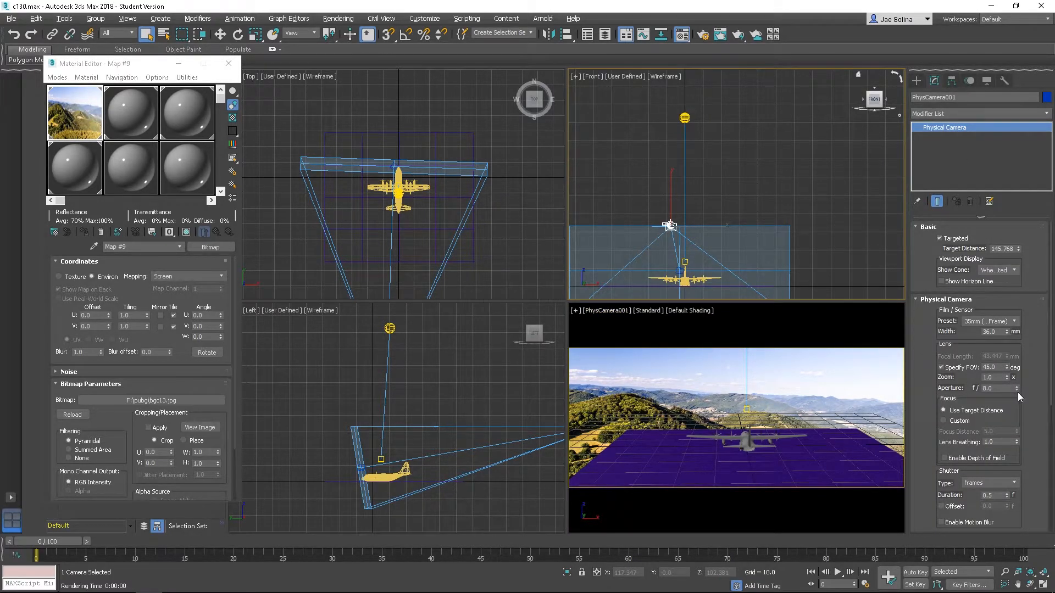
left_click_drag(1017, 388, 1013, 361)
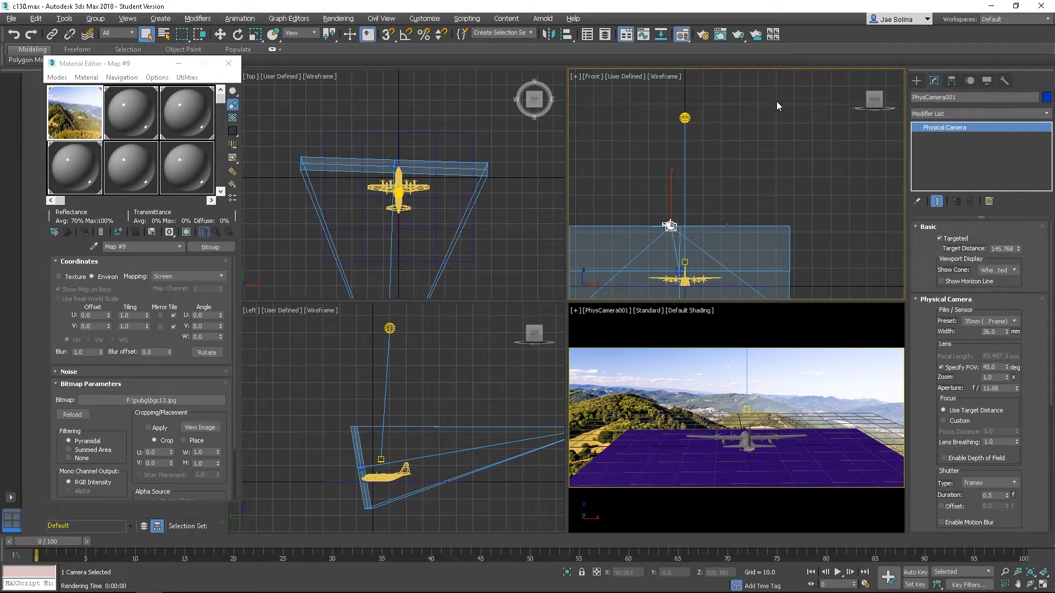
Test-render the camera view with the new aperture and close the render window.
left_click(746, 333)
left_click(720, 34)
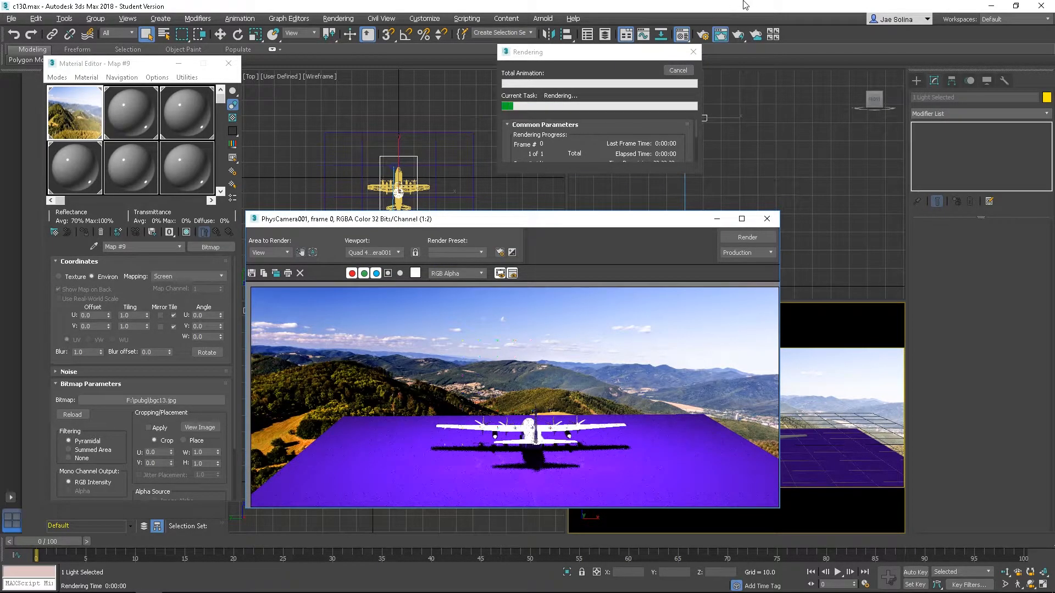
left_click(767, 219)
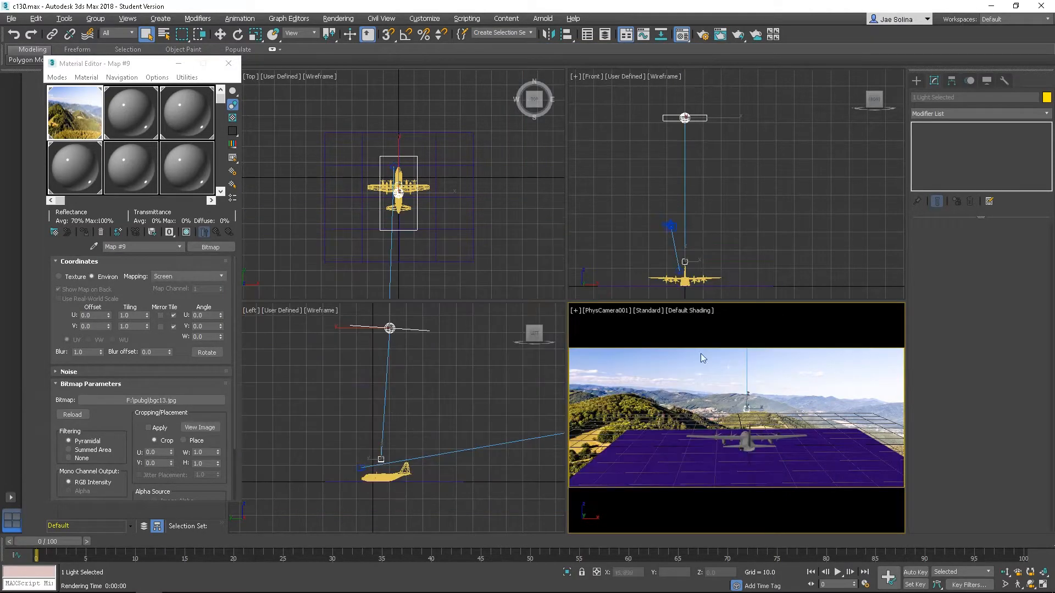
Select the Arnold light above the aircraft and set its intensity to 0.
left_click(695, 123)
left_click(694, 123)
left_click(686, 117)
left_click_drag(1011, 438, 1011, 429)
scroll(1010, 429, "down", 4)
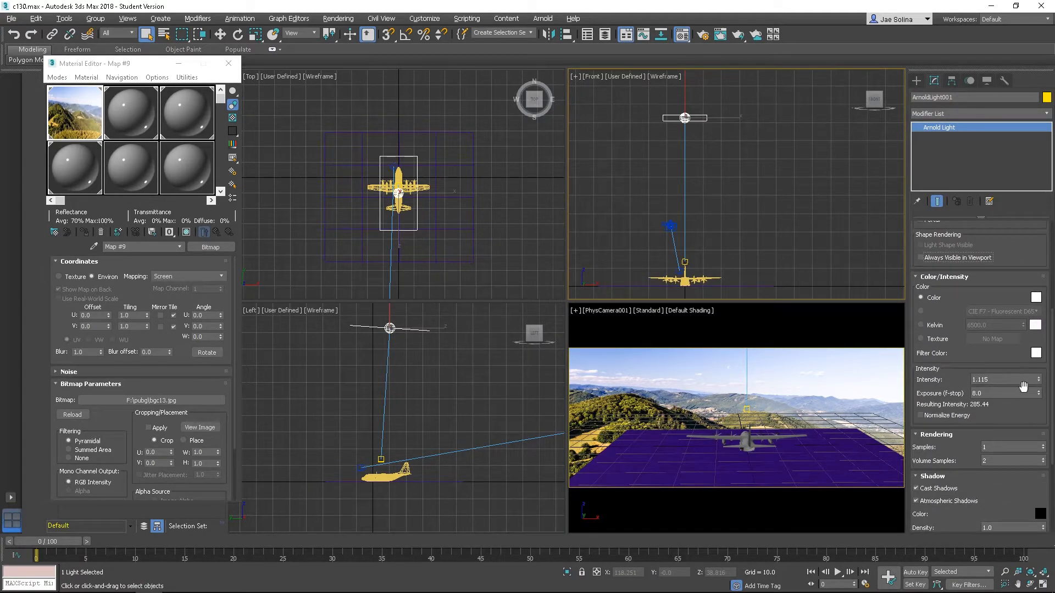
right_click(1038, 380)
left_click_drag(1033, 452, 1032, 486)
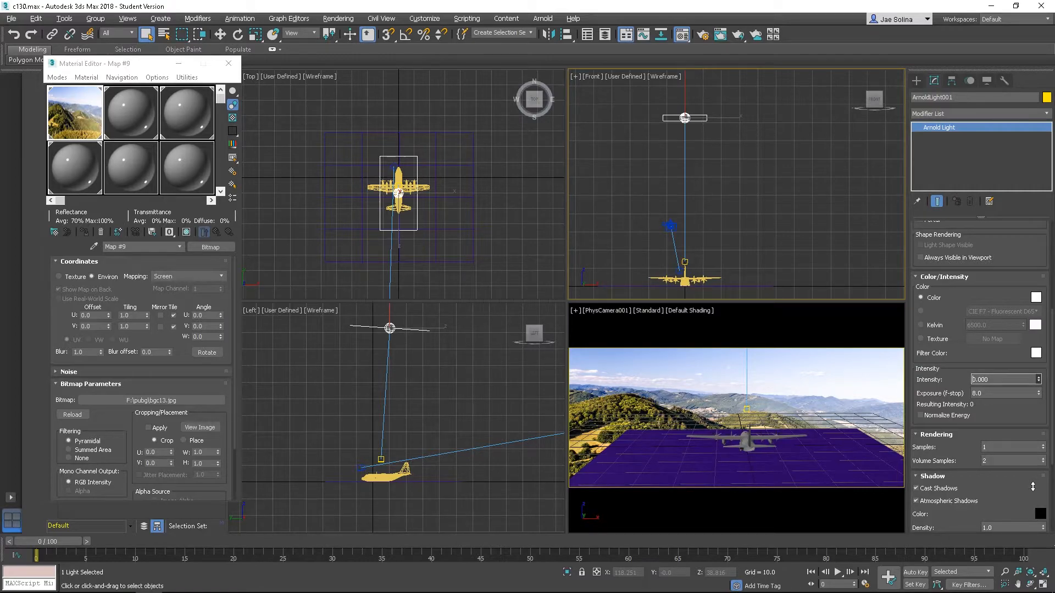
Render the camera view with the light at zero intensity, then close the render window and cancel the render.
left_click(756, 402)
key("shift+q")
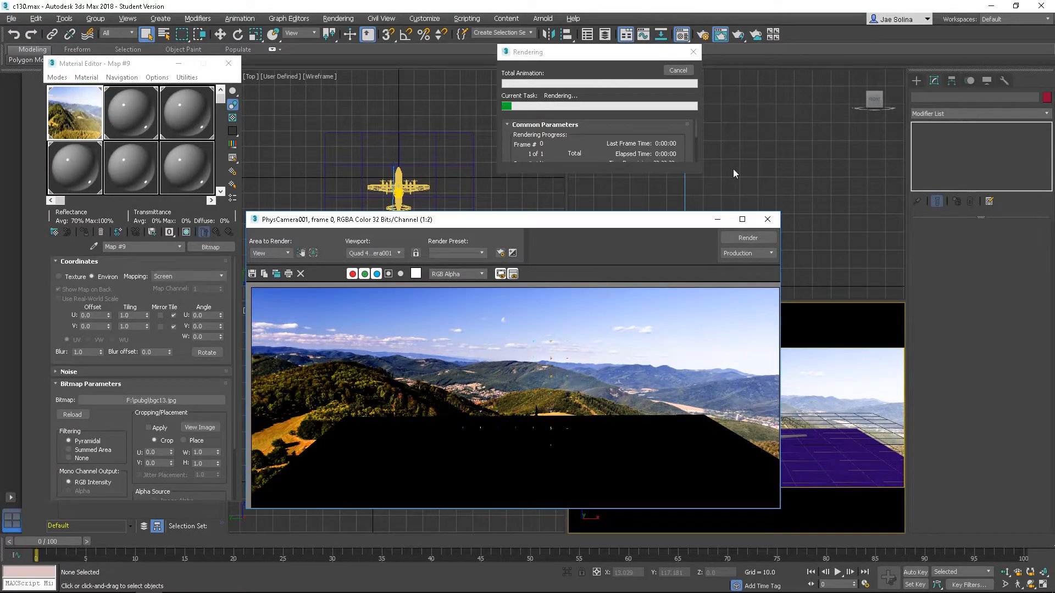
left_click(767, 220)
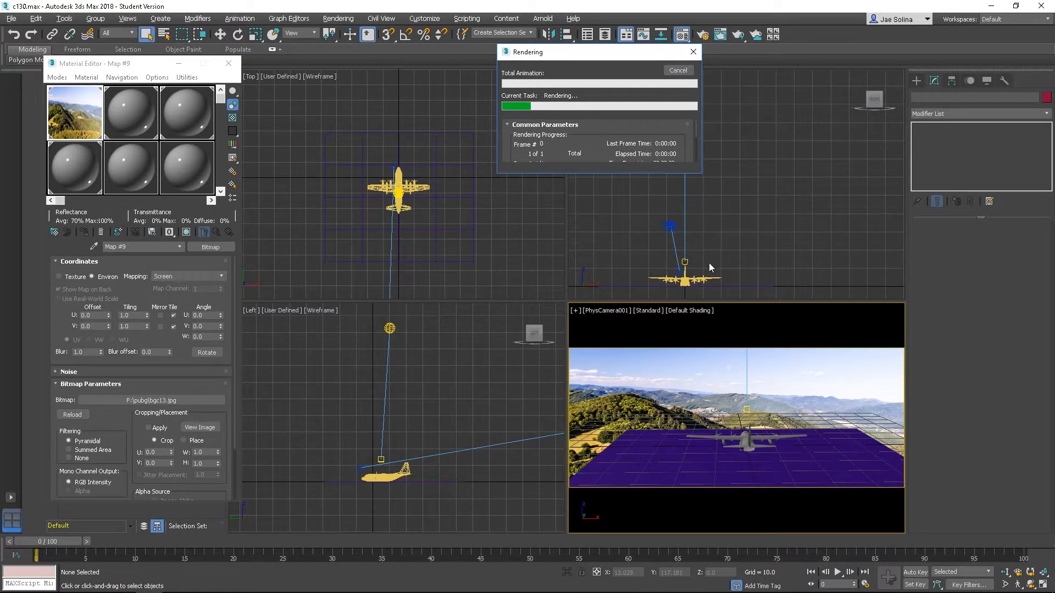
left_click(688, 57)
Reselect the Arnold light and raise its intensity to 6.077.
left_click(685, 118)
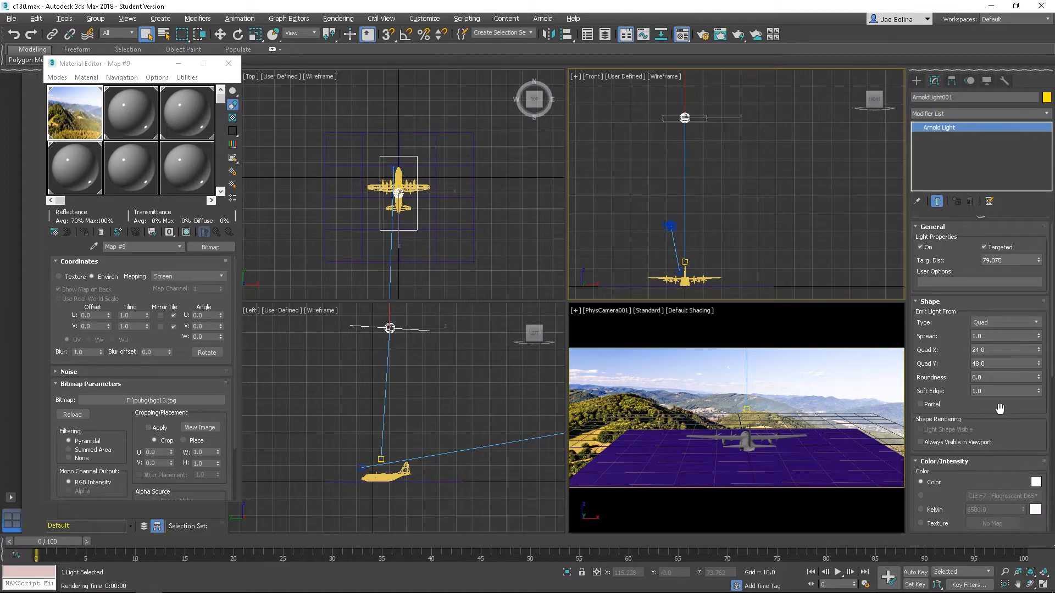
scroll(1000, 422, "down", 8)
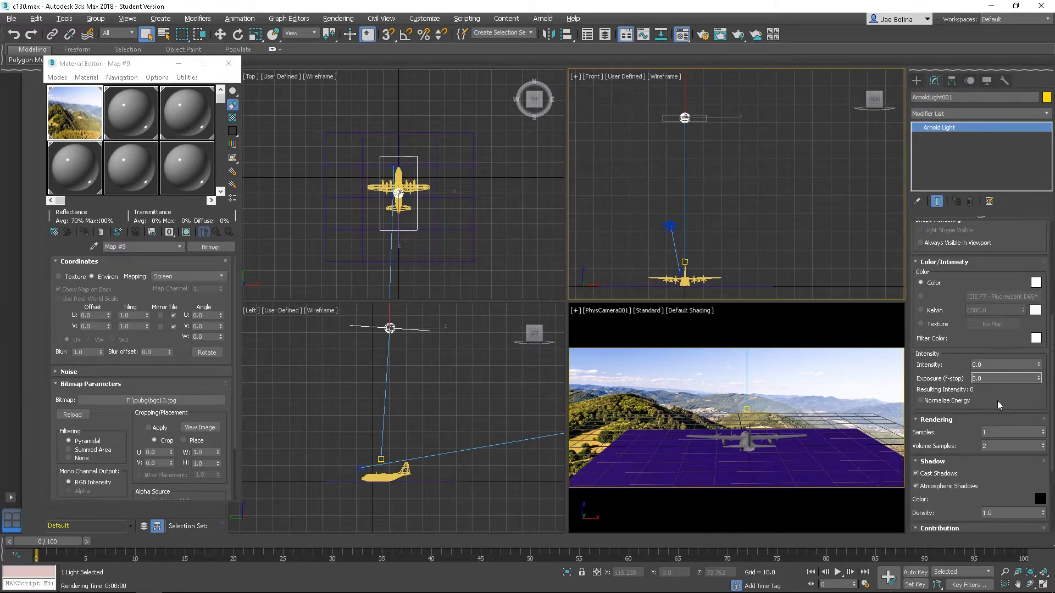
left_click_drag(1044, 365, 1036, 296)
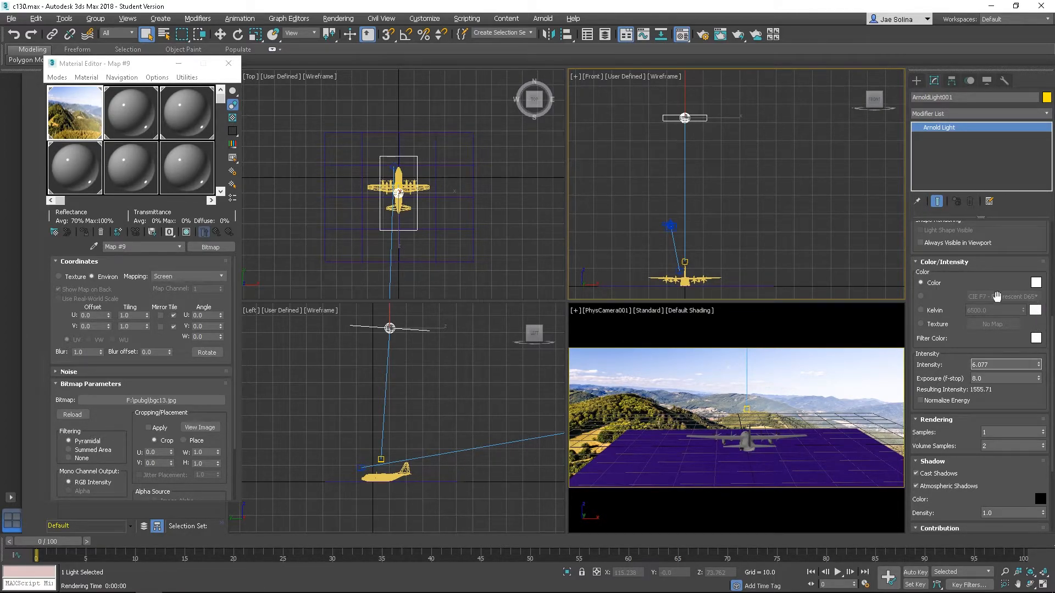
Render the camera view to check the 6.077 intensity, cancelling the render early and closing its window.
left_click(745, 350)
key("shift+q")
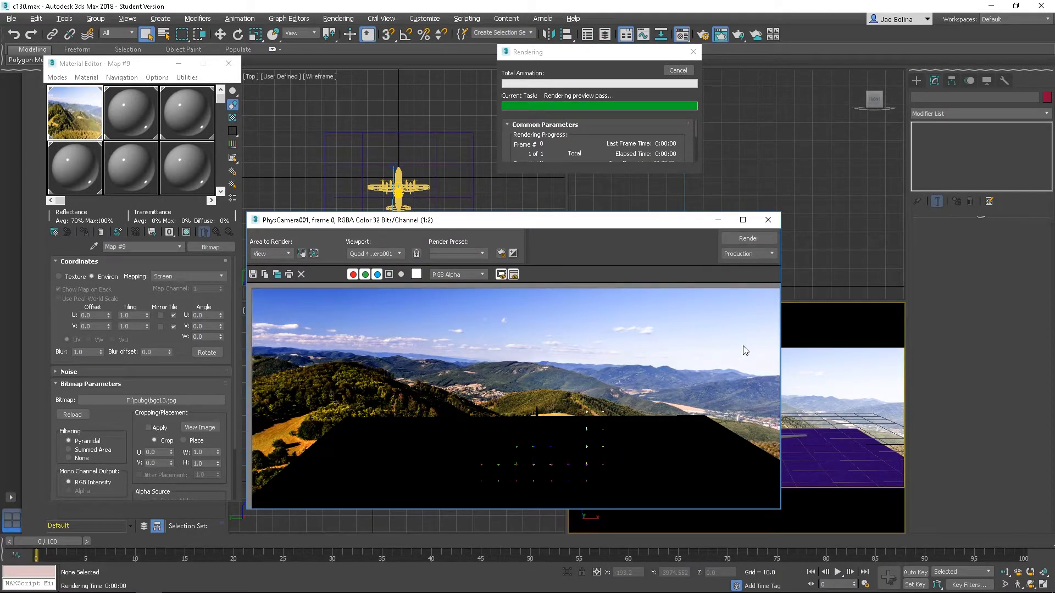
left_click(678, 70)
left_click(767, 220)
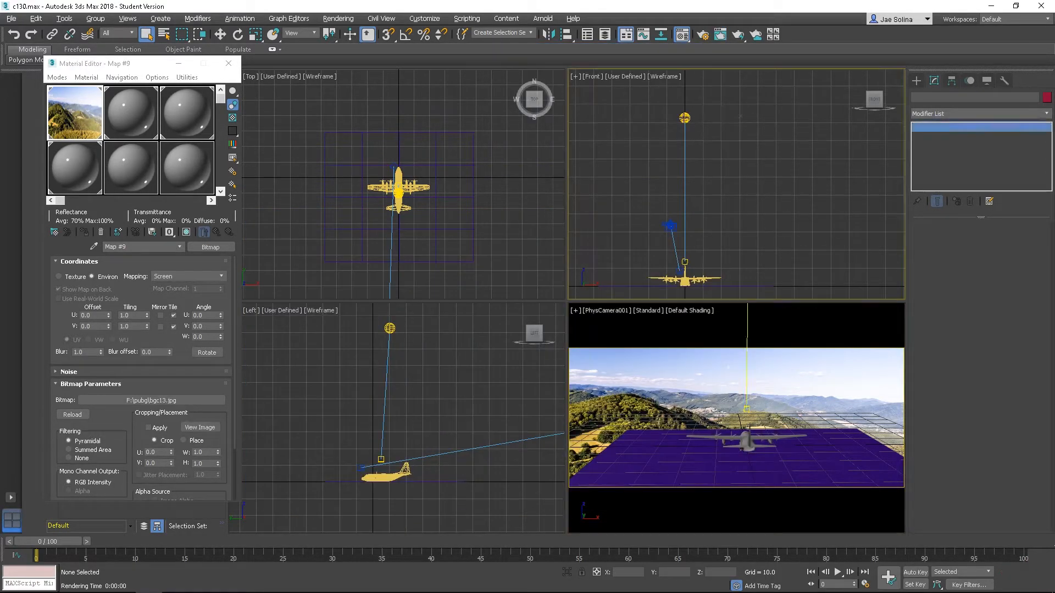
Select the Arnold light again and reduce its intensity from the high setting.
left_click(684, 117)
scroll(1024, 363, "down", 5)
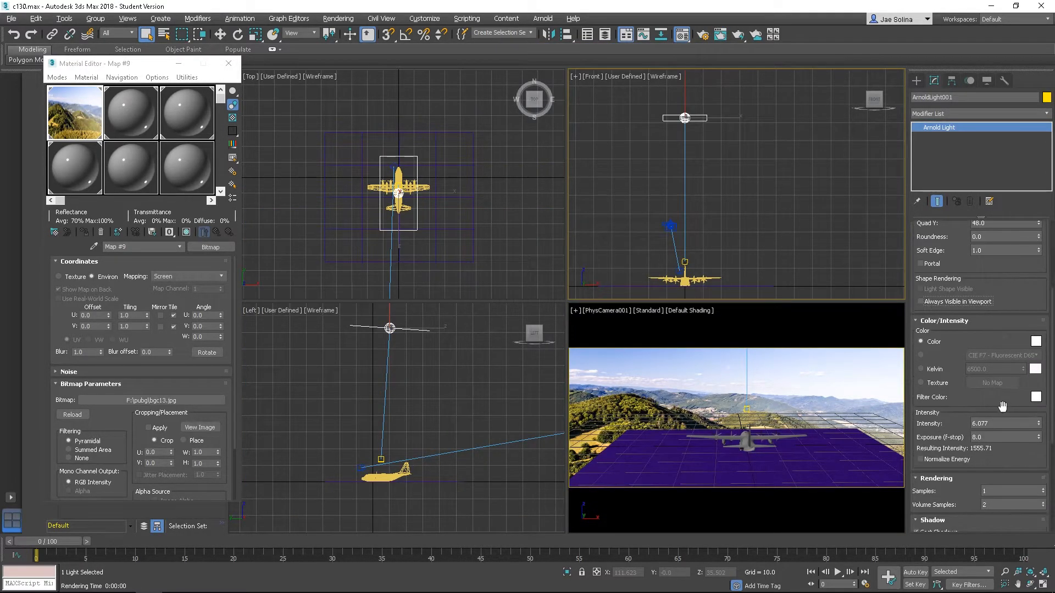
left_click_drag(1039, 424, 1036, 441)
Render the camera view to check the reduced light brightness and close the render window.
right_click(799, 389)
left_click(799, 388)
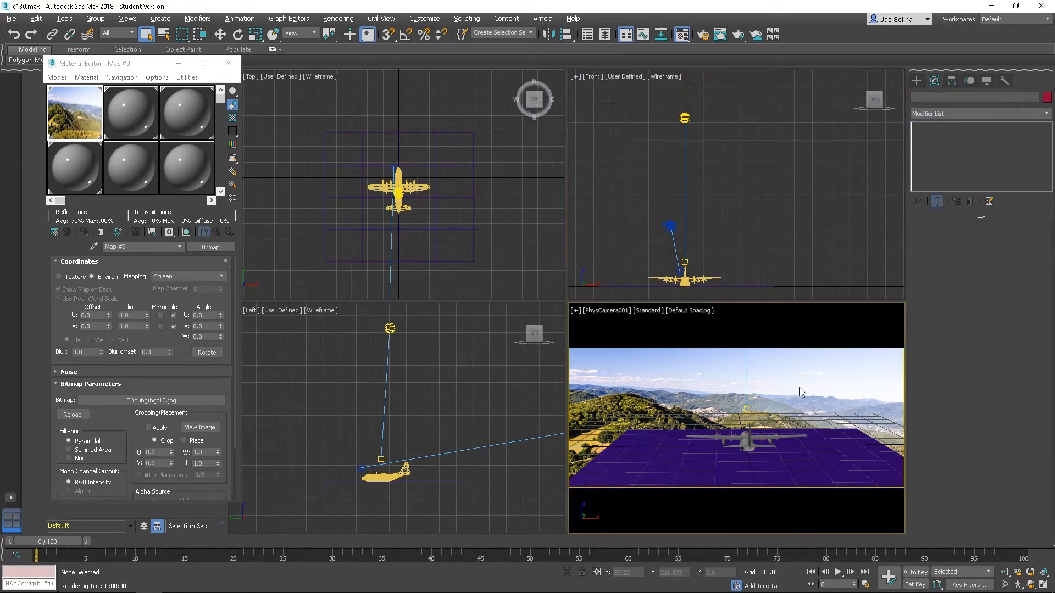
key("shift+q")
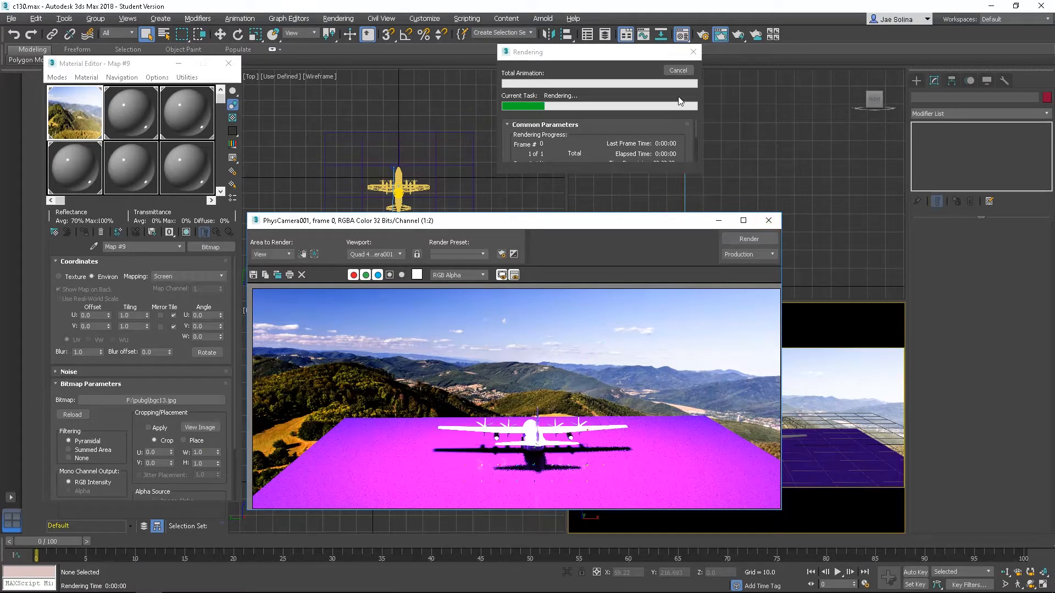
left_click(762, 223)
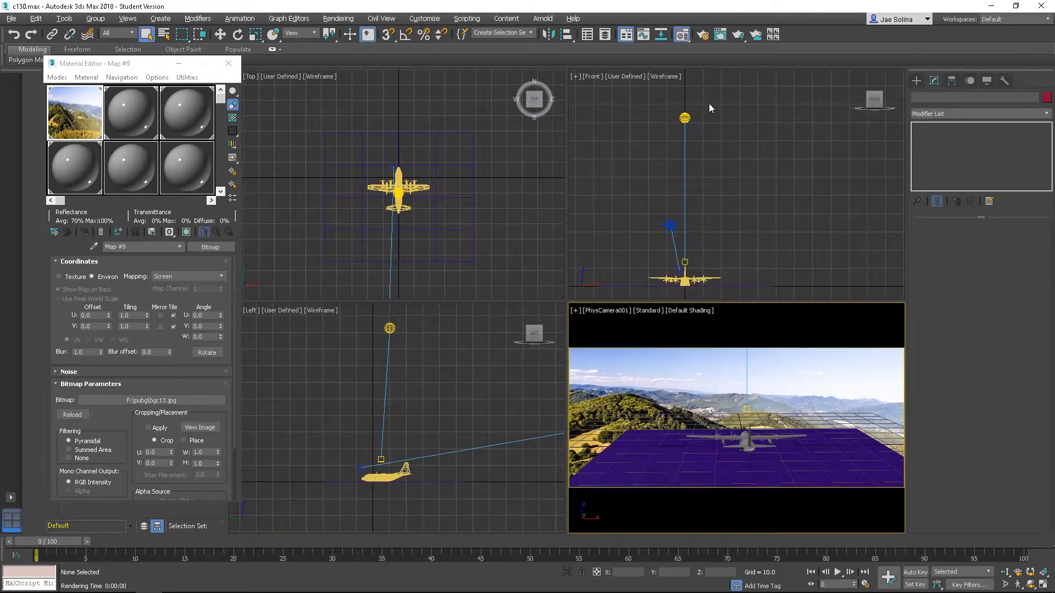
Set the Arnold light's intensity to 0.770.
left_click(684, 118)
left_click_drag(994, 439, 999, 340)
left_click_drag(1038, 446, 1034, 469)
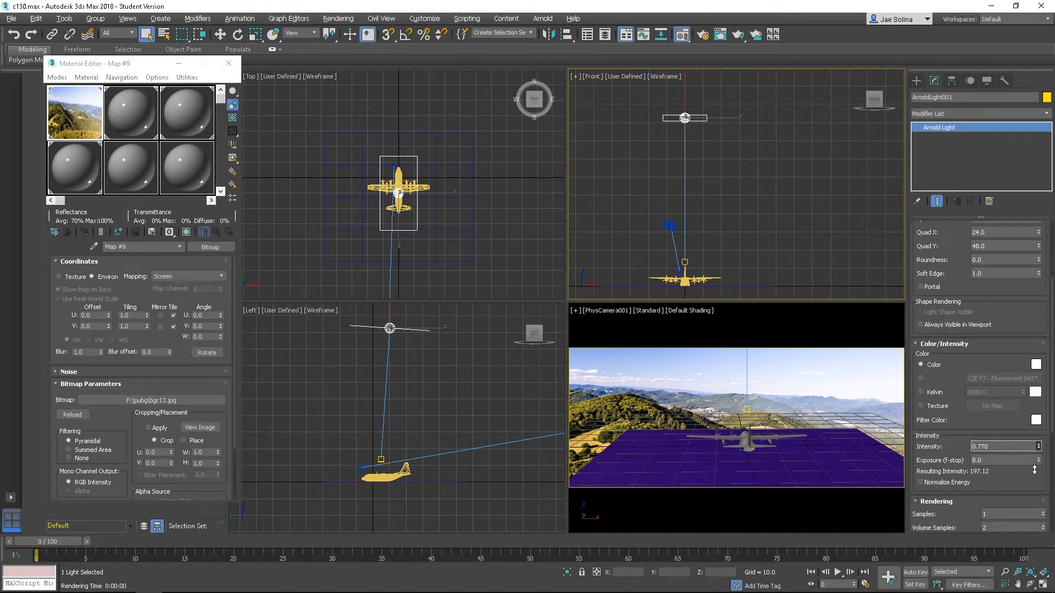
Start an Arnold render of the camera view from Render Setup, cancel it partway, and close both windows.
left_click(769, 385)
key("F10")
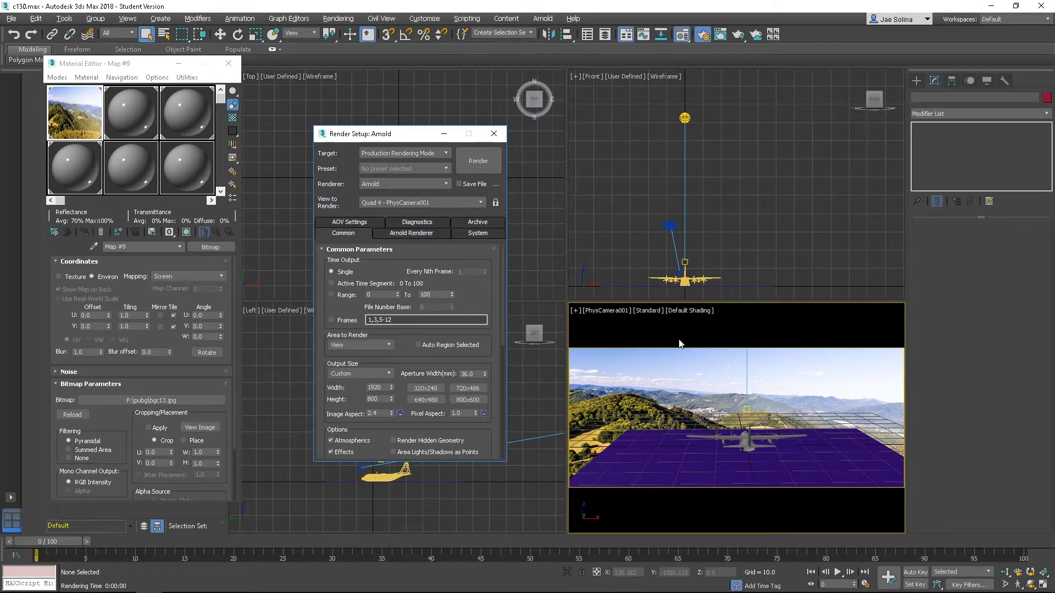
left_click(466, 160)
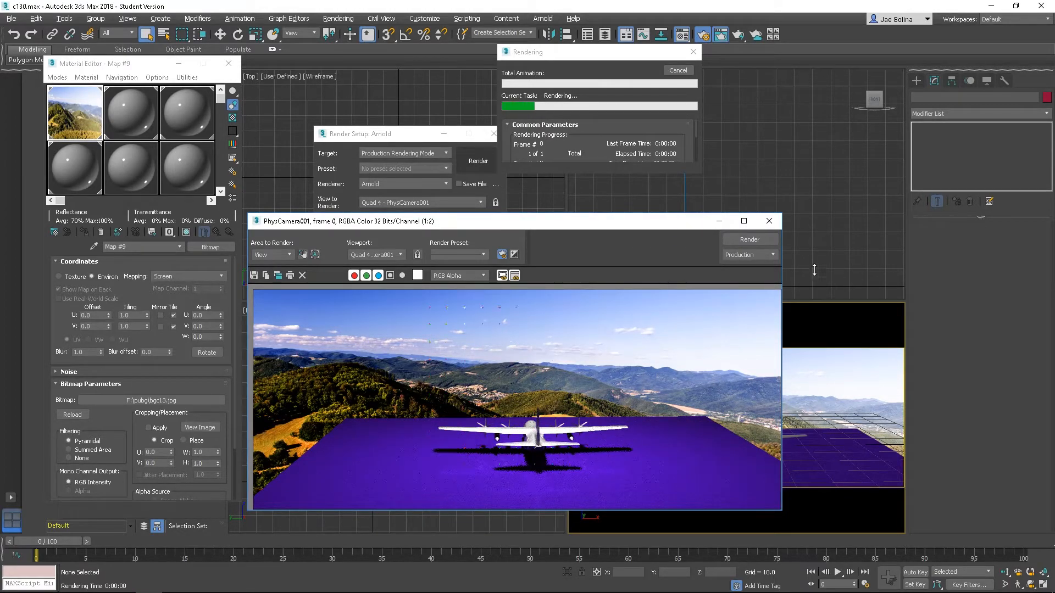
left_click(676, 71)
left_click(768, 221)
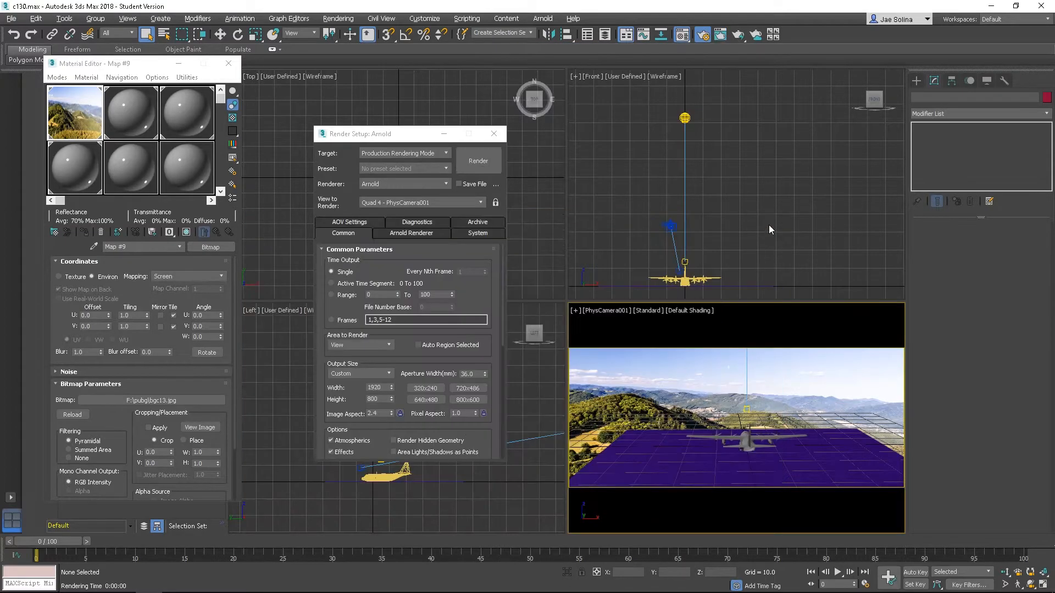
left_click(493, 133)
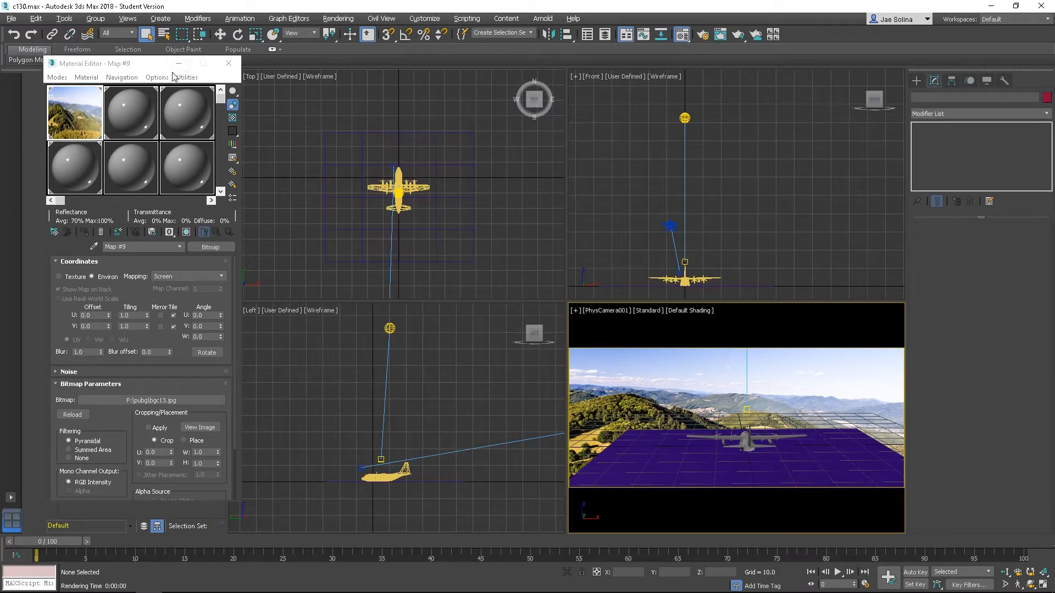
Switch the Compact Material Editor to the Slate Material Editor and reposition its window.
left_click(57, 77)
left_click(83, 65)
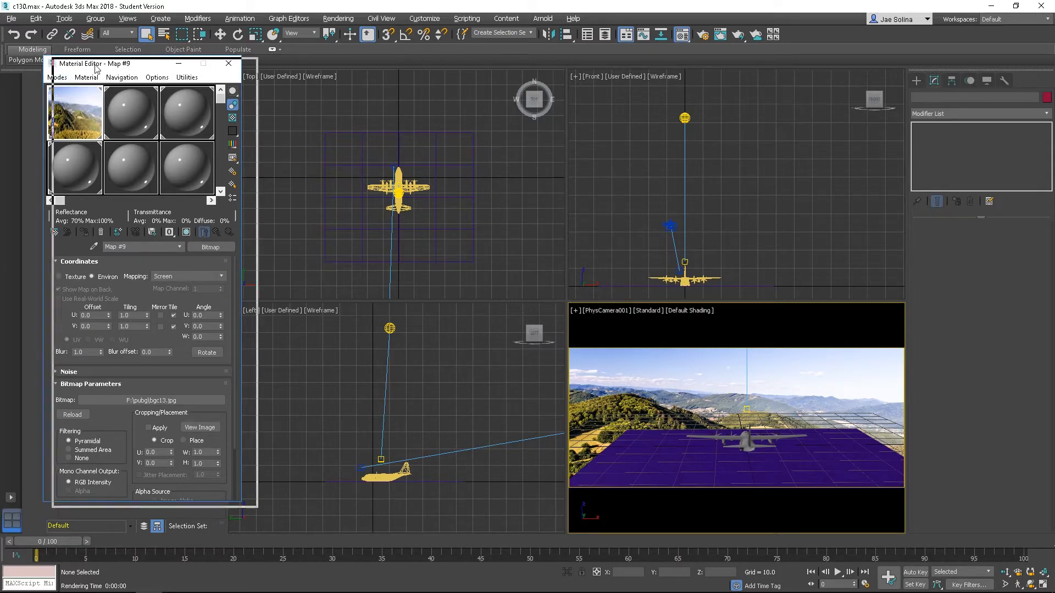
left_click_drag(84, 65, 144, 72)
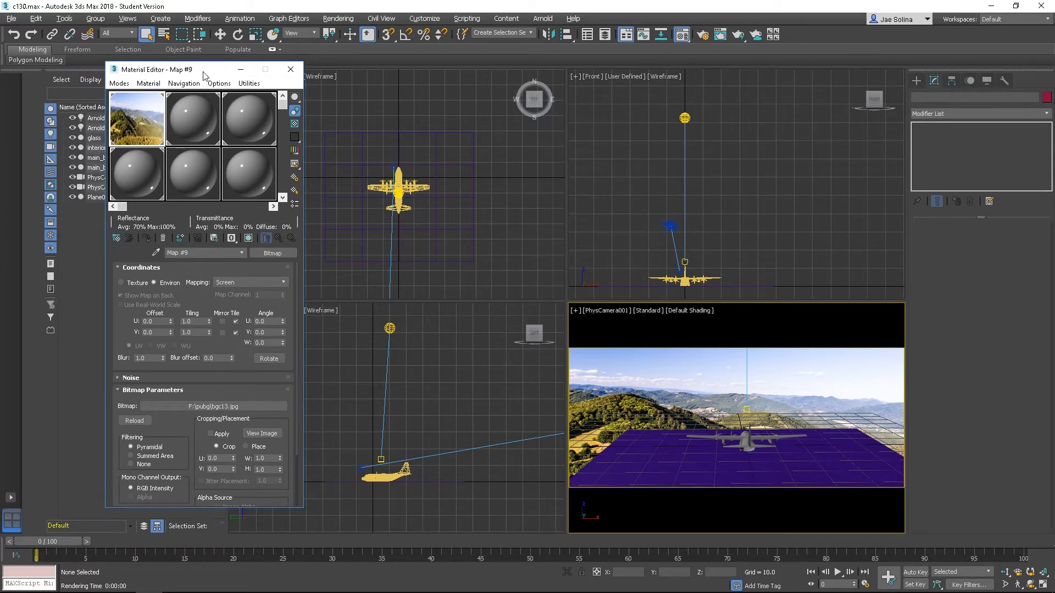
left_click(120, 84)
left_click(134, 109)
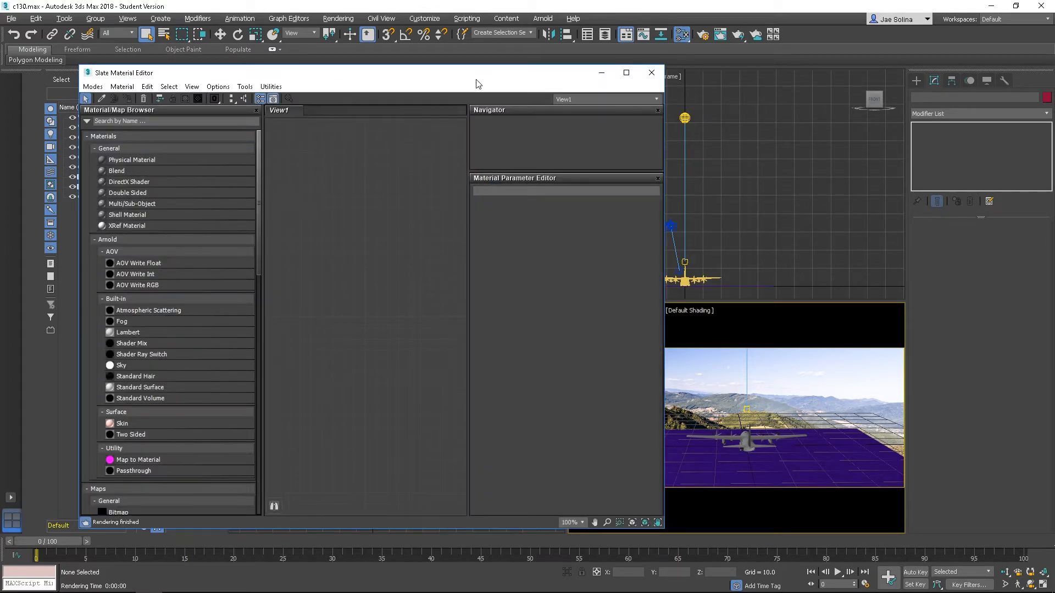
left_click_drag(356, 82, 317, 73)
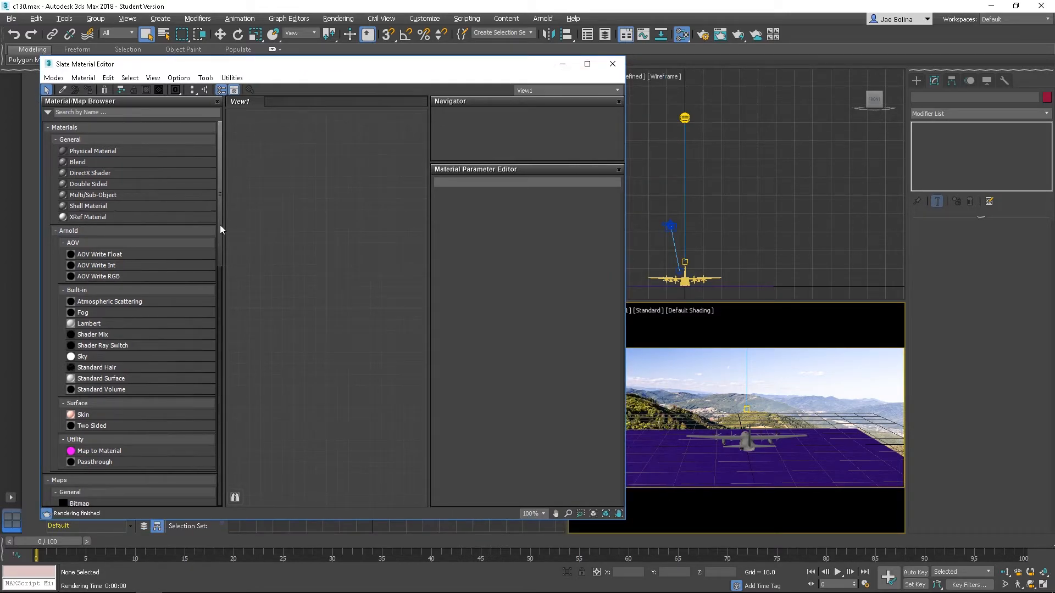
Add an Arnold Shadow Matte map and a Matte map to the material node view.
left_click_drag(221, 226, 229, 253)
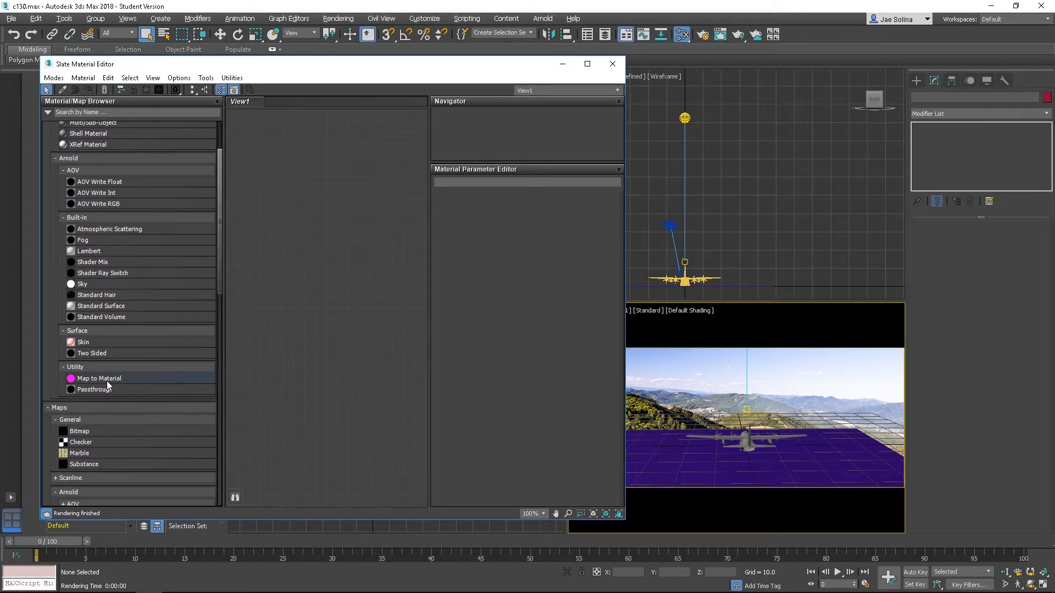
scroll(110, 383, "down", 3)
scroll(114, 368, "down", 9)
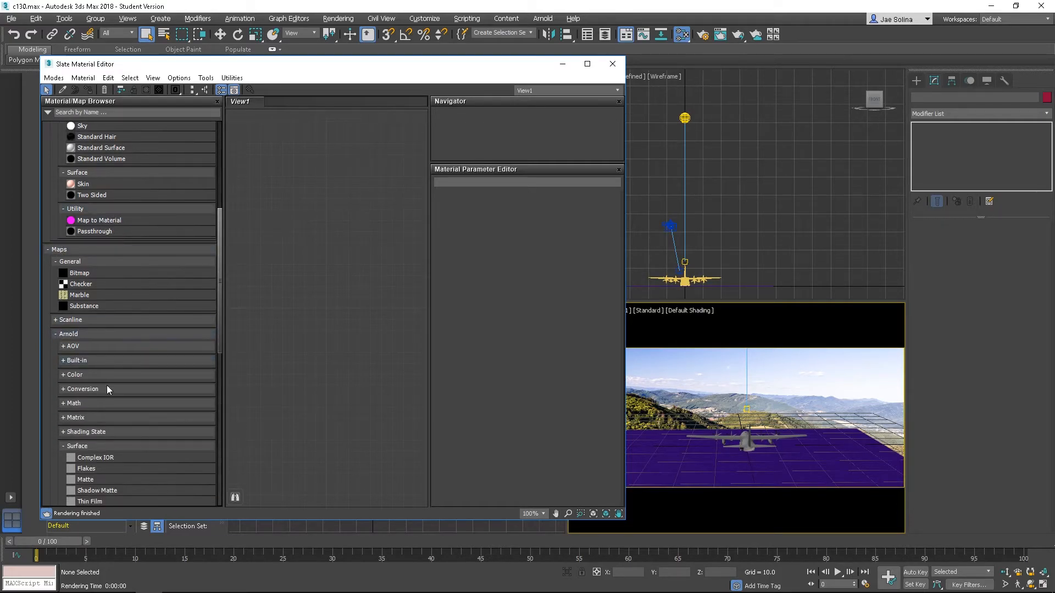
scroll(105, 382, "down", 12)
scroll(104, 353, "up", 3)
left_click_drag(110, 372, 295, 310)
left_click_drag(95, 363, 362, 340)
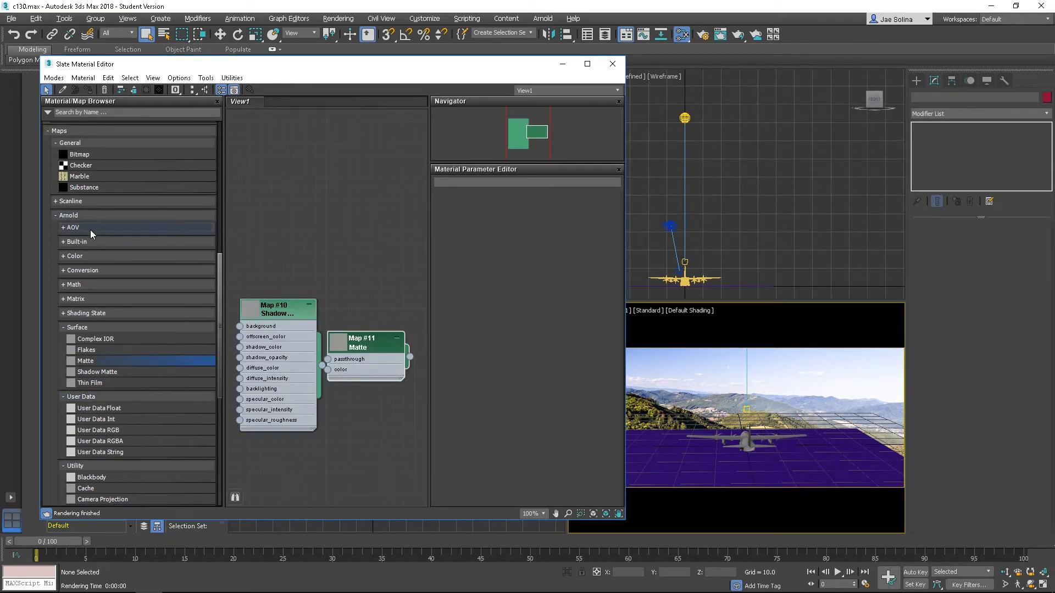
Add a Map to Material node, feeding Shadow Matte into the Matte's color and Matte into the node's Texture Map.
scroll(91, 227, "up", 20)
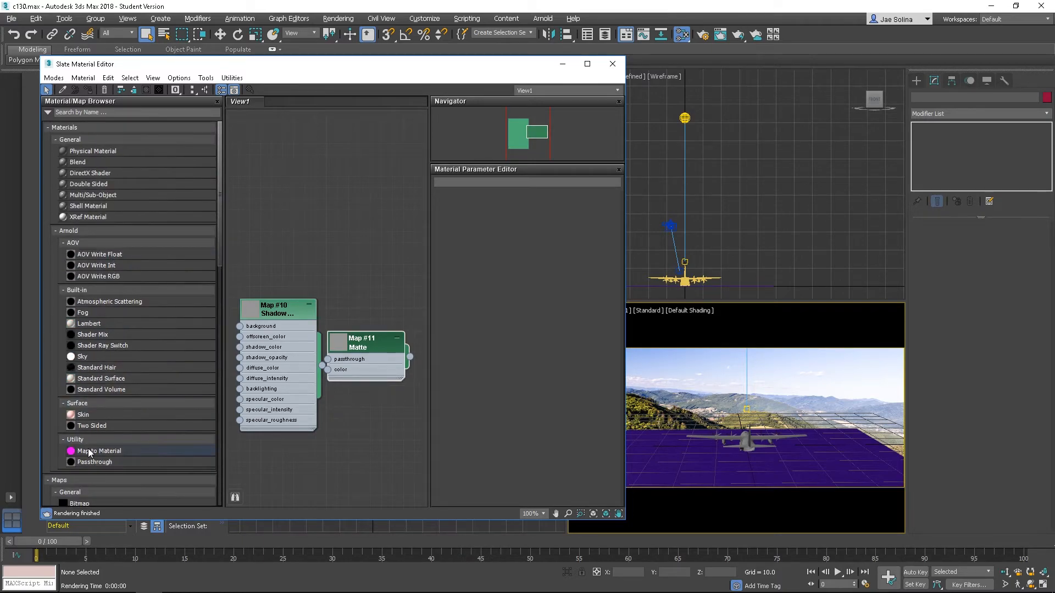
left_click_drag(104, 456, 409, 267)
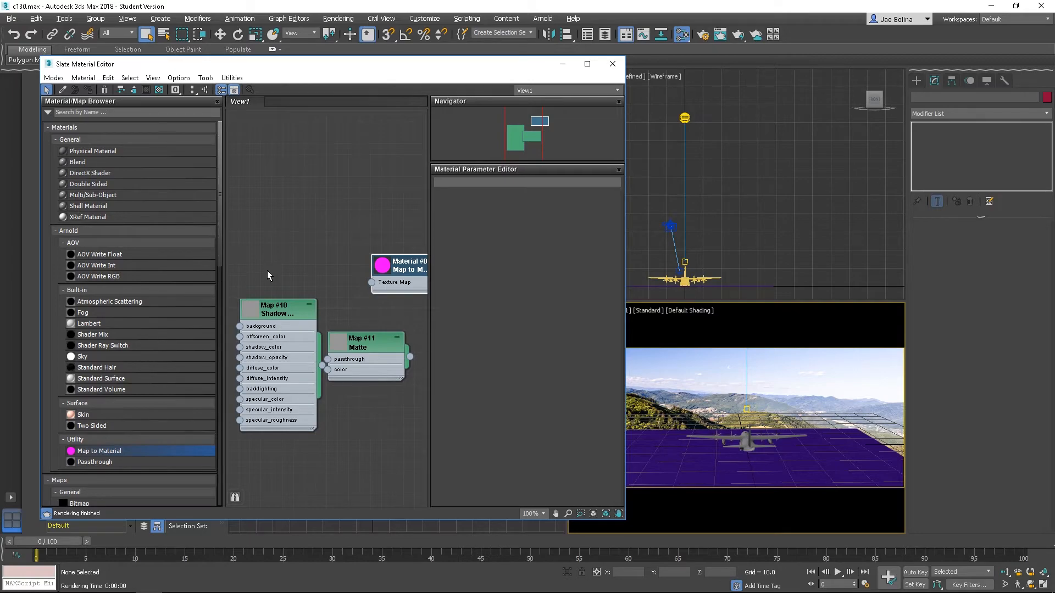
middle_click_drag(334, 267, 317, 245)
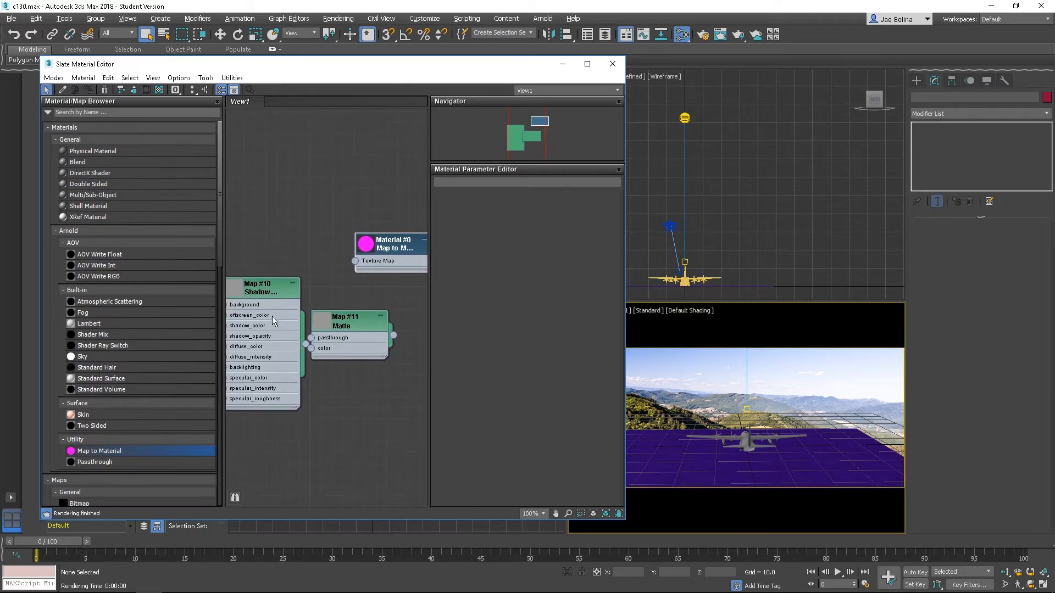
left_click(276, 319)
left_click_drag(306, 344, 355, 261)
middle_click_drag(373, 306, 331, 280)
left_click(333, 244)
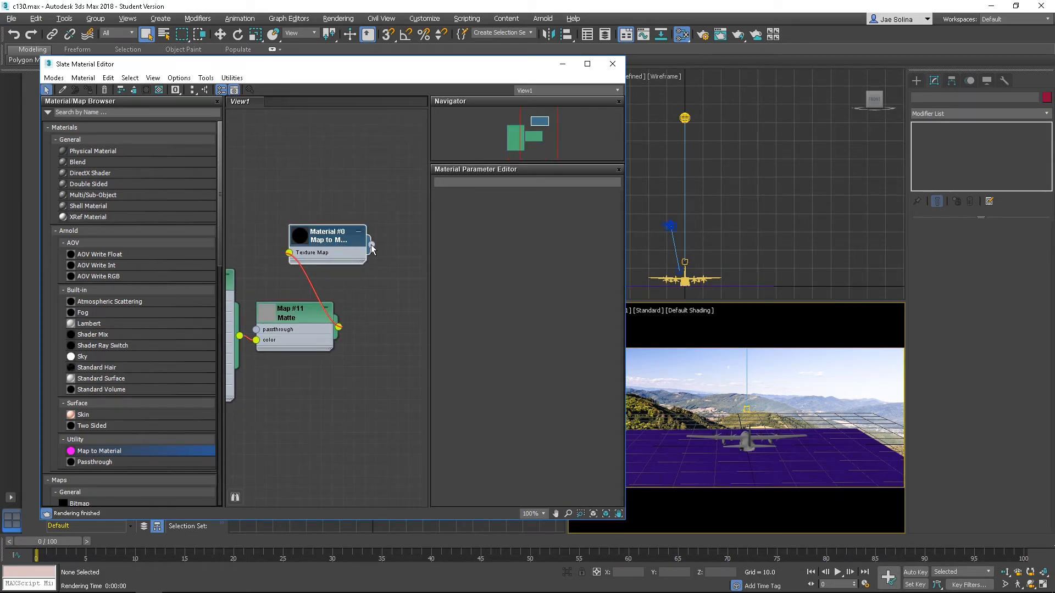
Assign the Map to Material shader to the ground plane, test-render the camera view, and close the render window.
left_click_drag(372, 245, 671, 460)
left_click(674, 372)
key("shift+q")
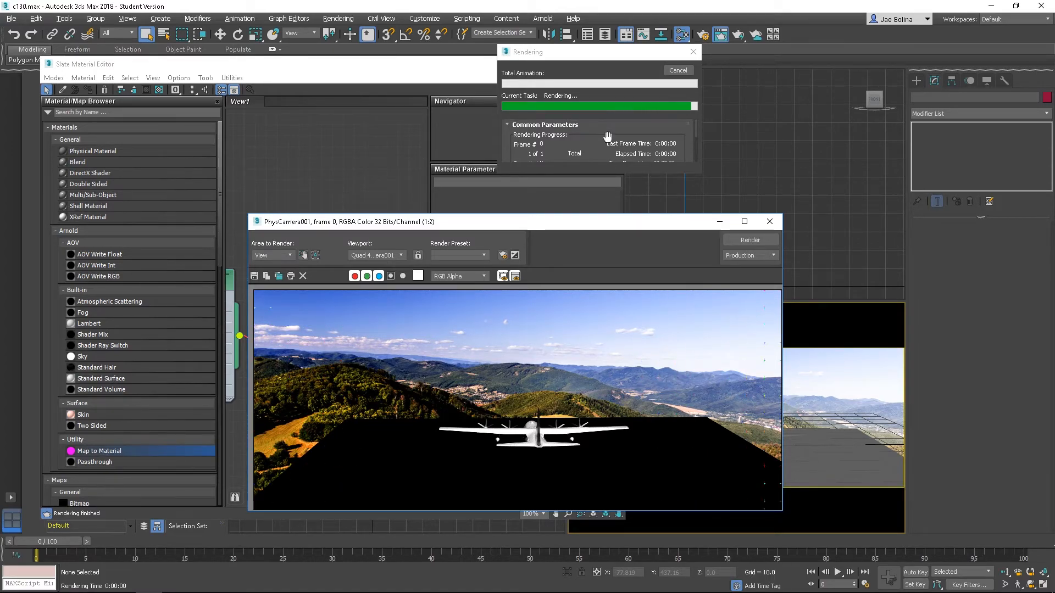
left_click(769, 221)
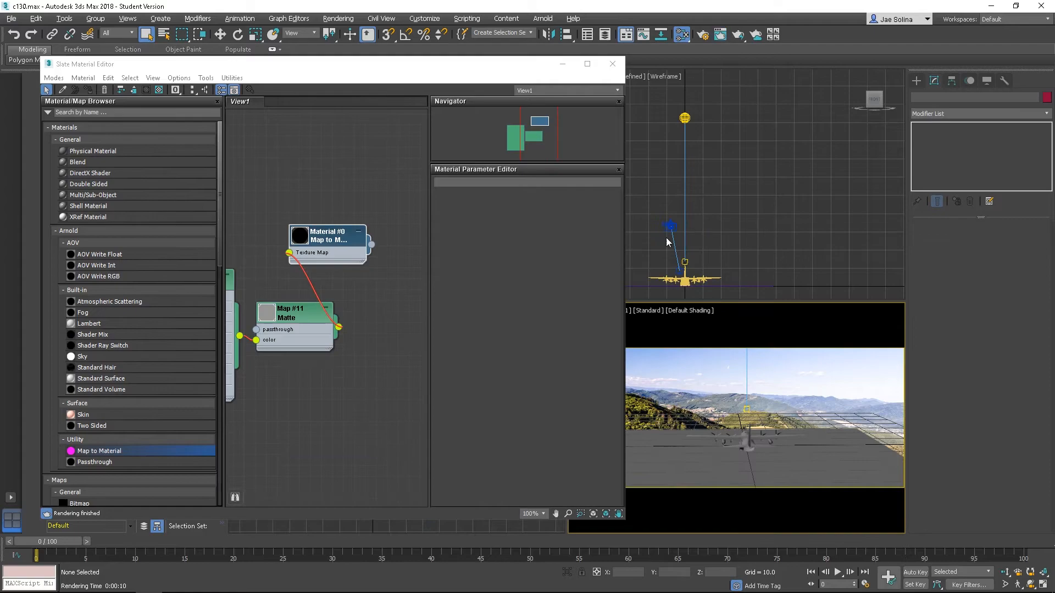
Assign the scene's bgc13.jpg environment map as an instance to the Background of the Shadow Matte map.
middle_click_drag(373, 288, 399, 290)
double_click(377, 256)
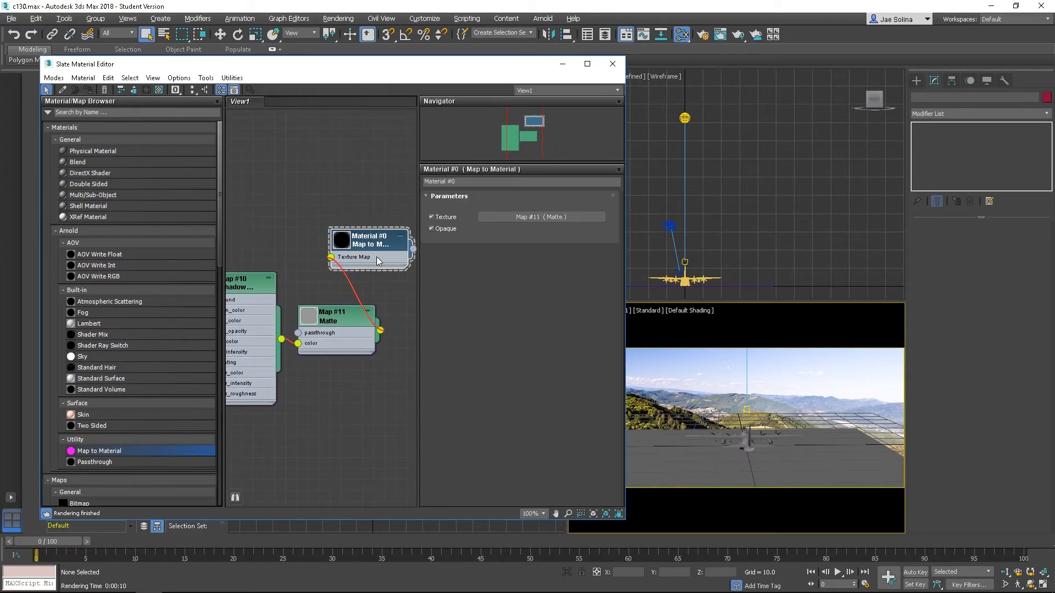
middle_click_drag(328, 322, 363, 307)
double_click(290, 284)
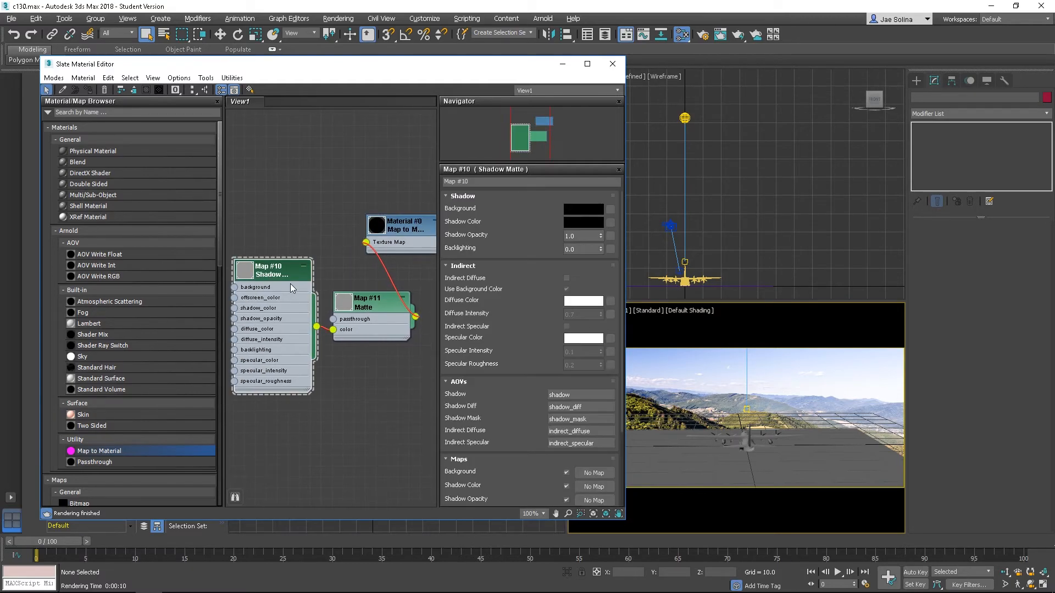
left_click(609, 209)
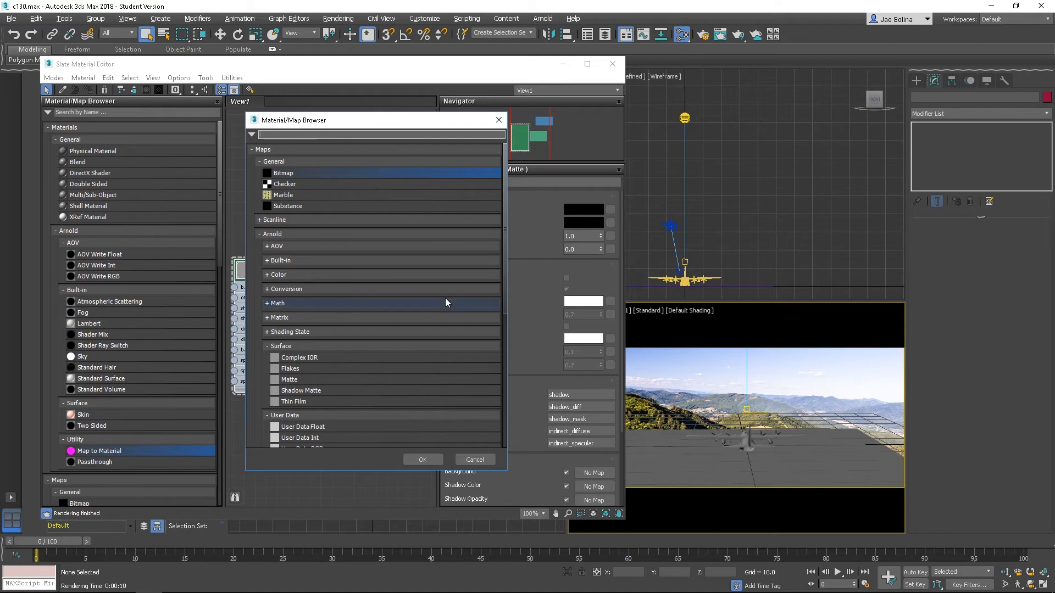
scroll(445, 299, "down", 3)
scroll(442, 301, "down", 5)
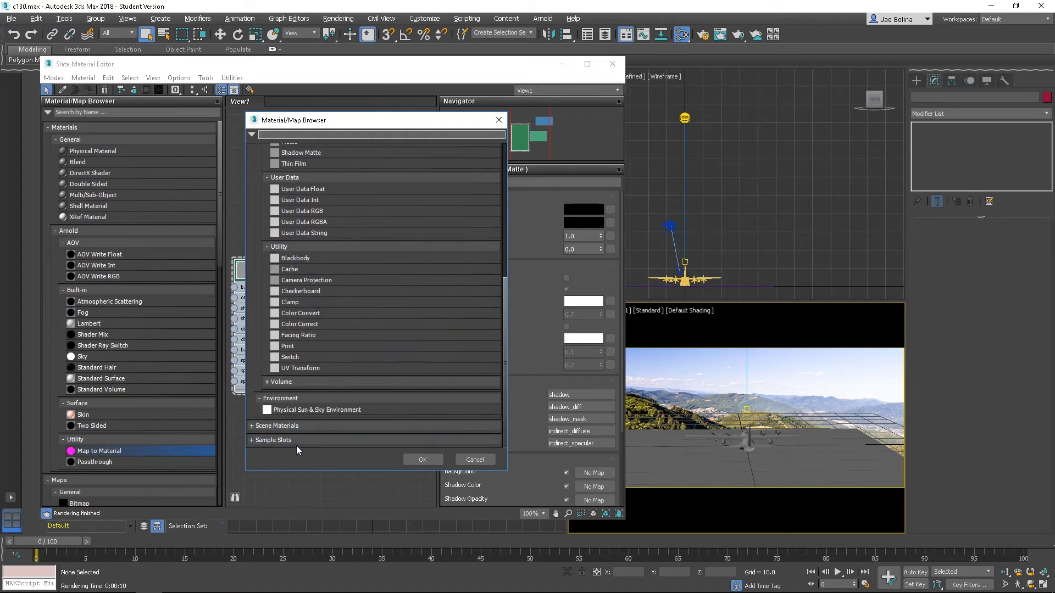
left_click(298, 427)
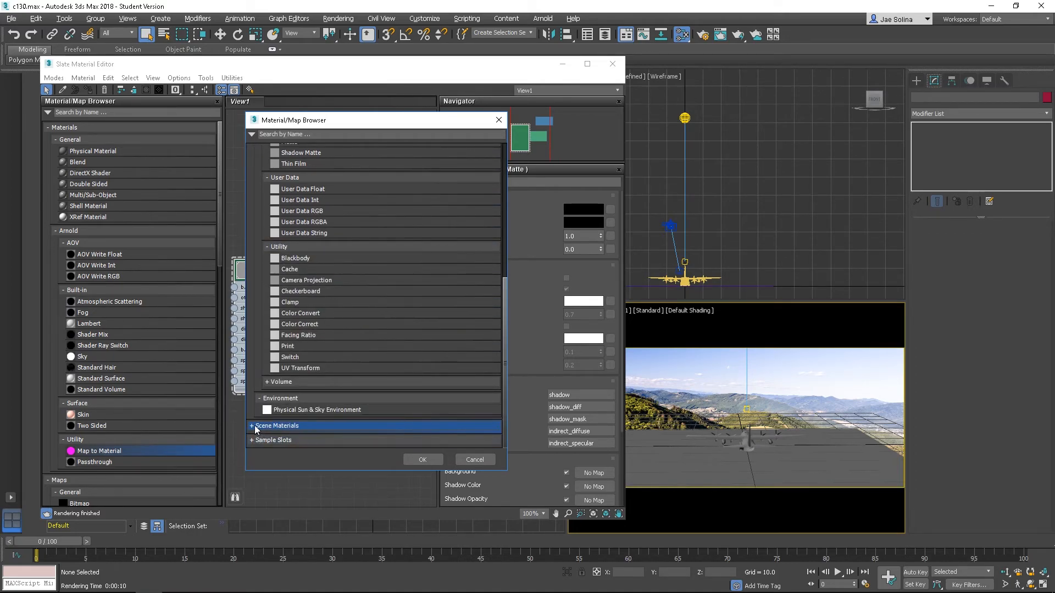
scroll(341, 416, "down", 4)
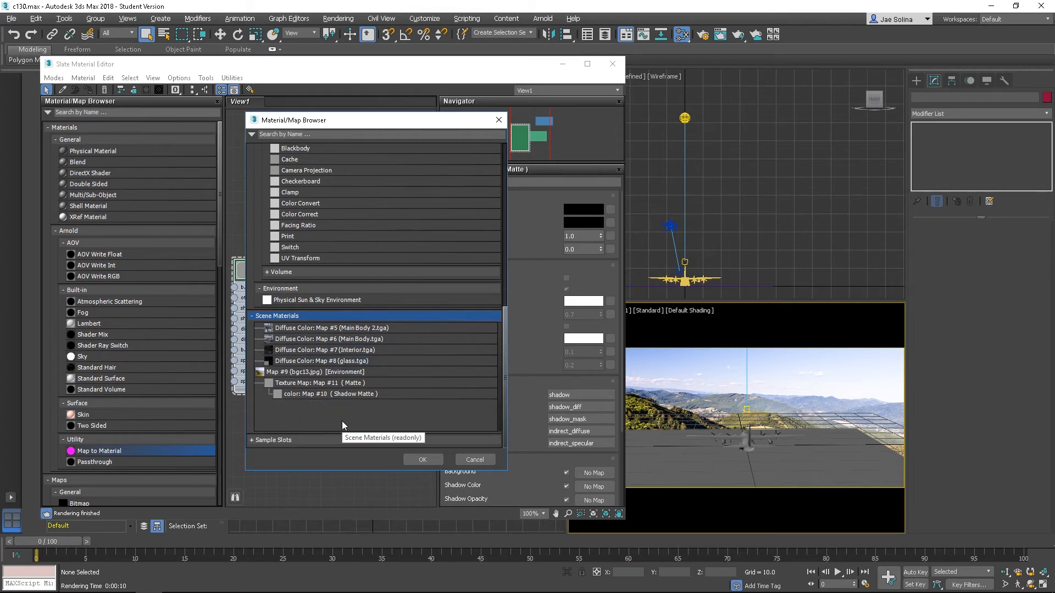
left_click(341, 372)
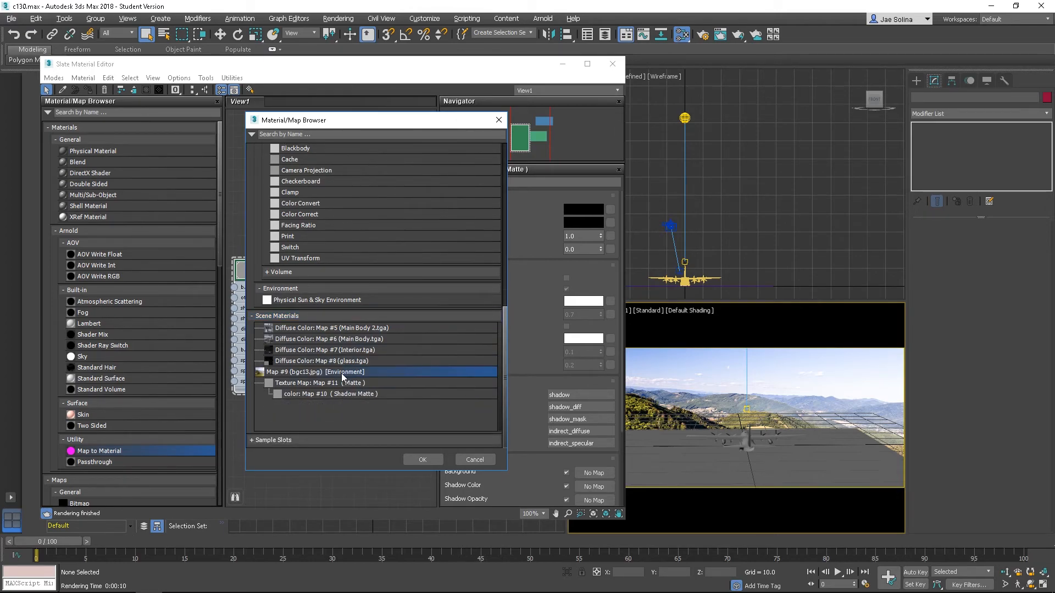
left_click(432, 458)
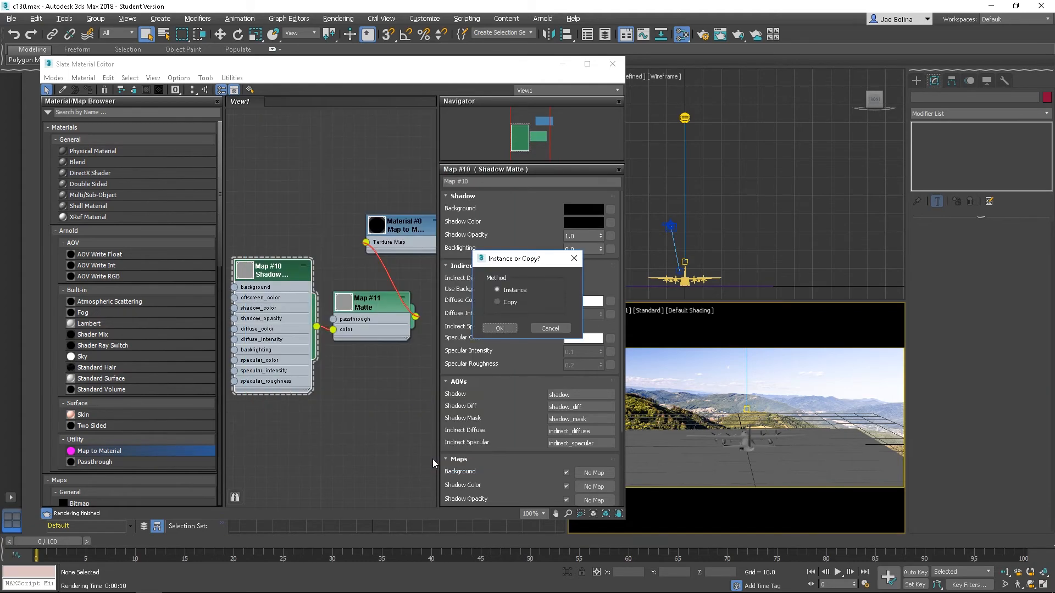
left_click(499, 327)
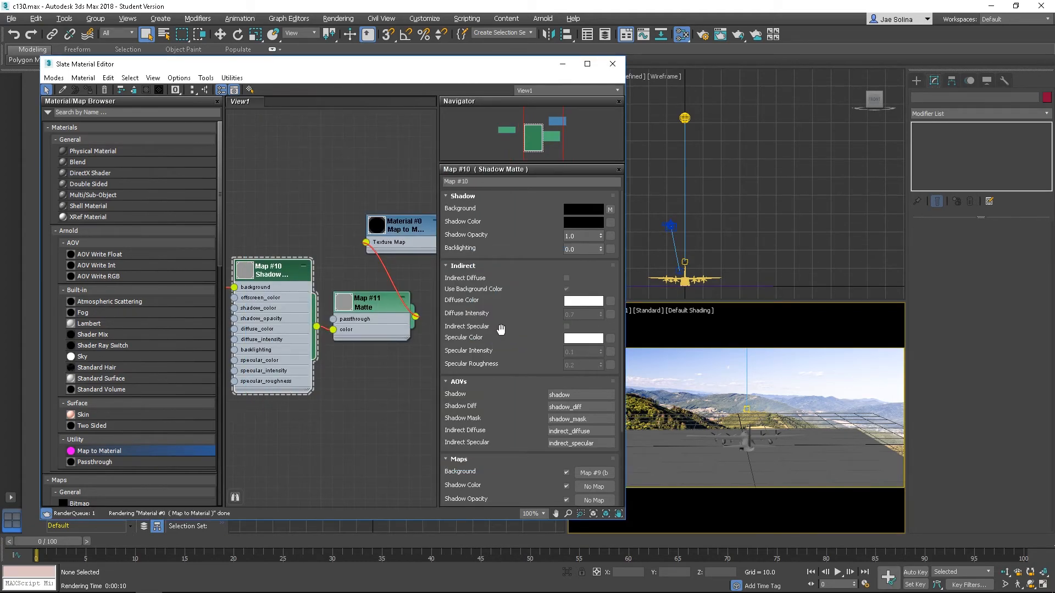
Test-render the camera view to check the shadow matte ground against the background photo.
left_click(675, 357)
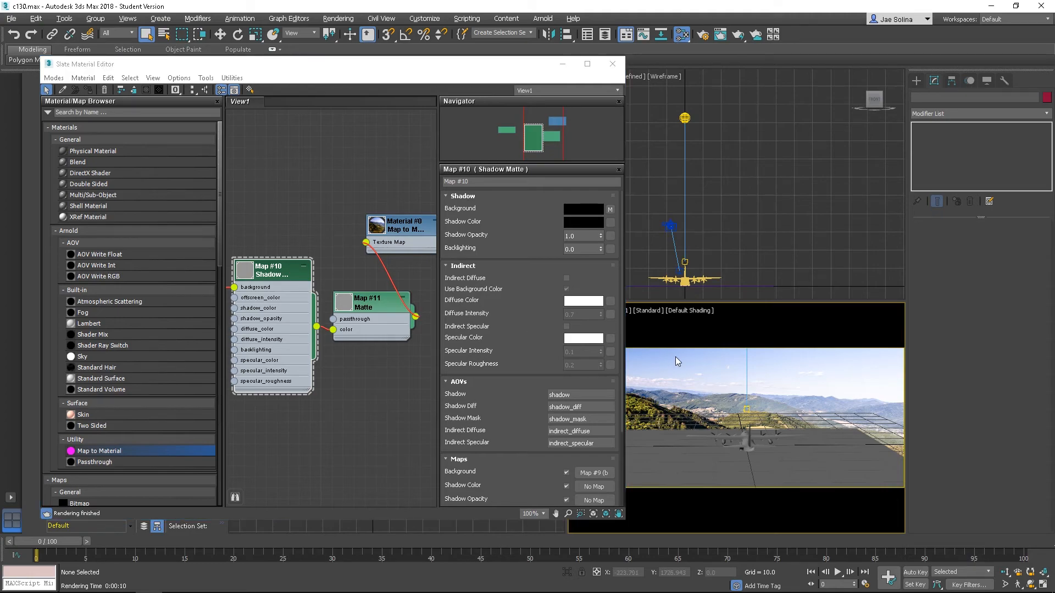
key("shift+q")
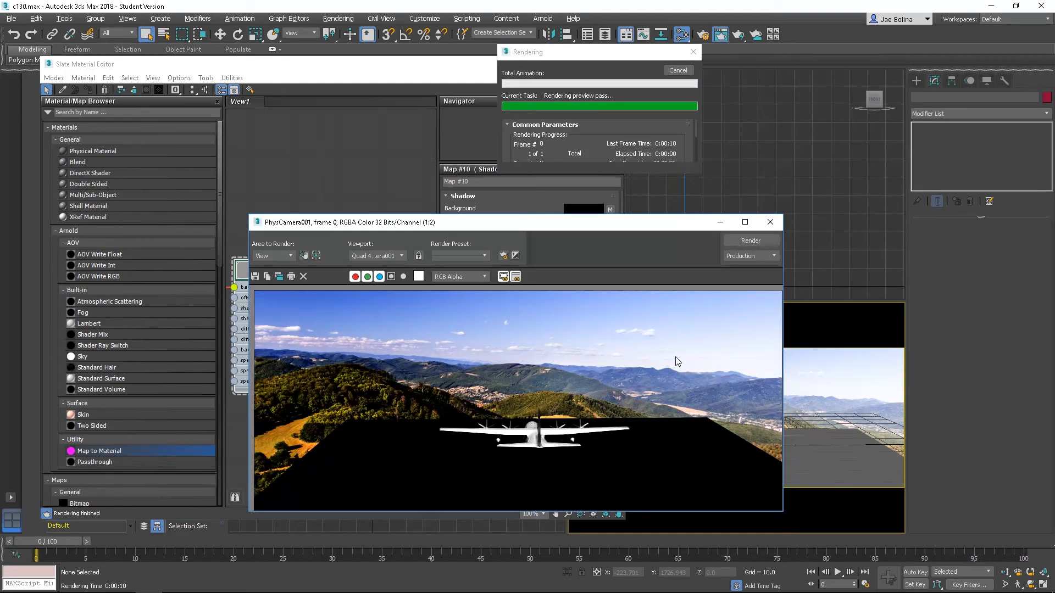